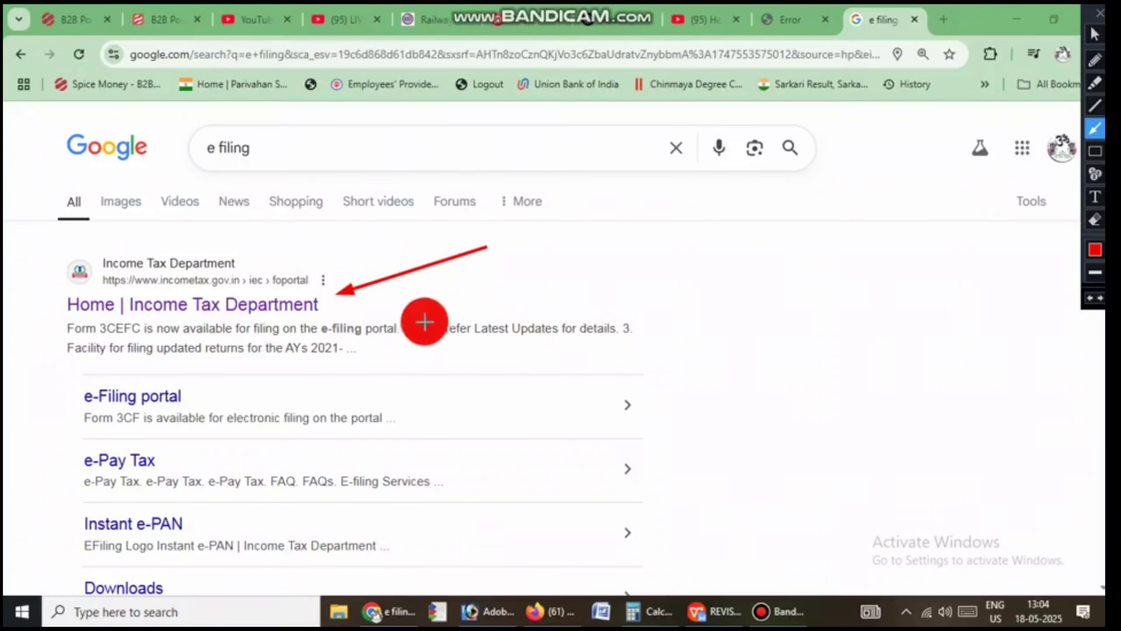
Step: Open the Income Tax Department e-Filing home page and scroll its Quick Links to Link Aadhaar
{"action": "left_click", "coordinate": [227, 308]}
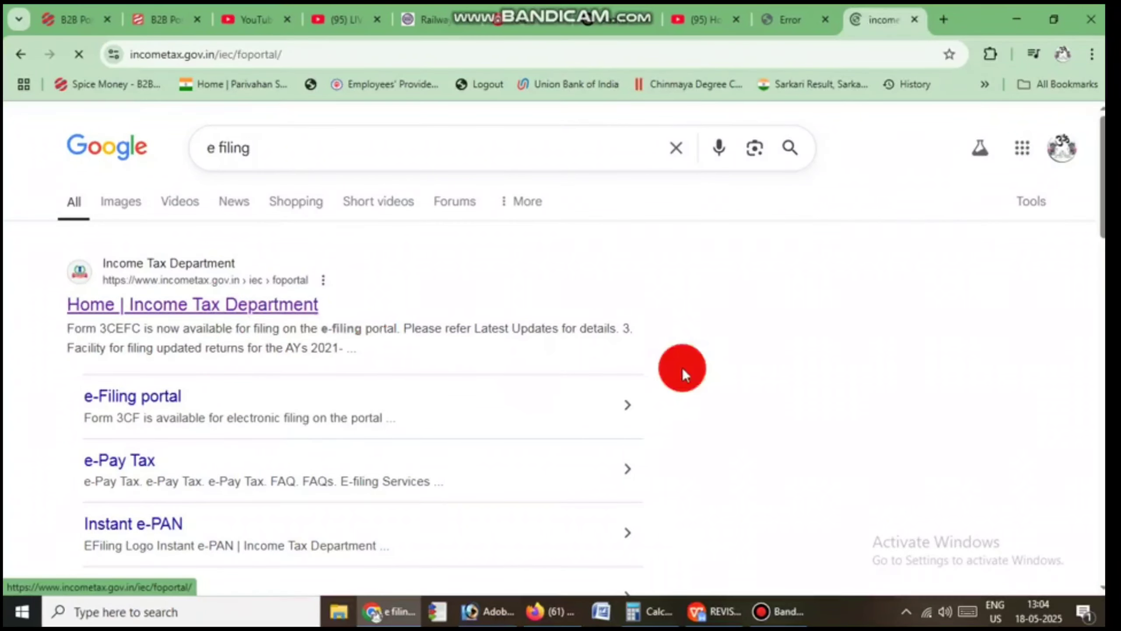
{"action": "scroll", "coordinate": [363, 415], "scroll_direction": "down", "scroll_amount": 4}
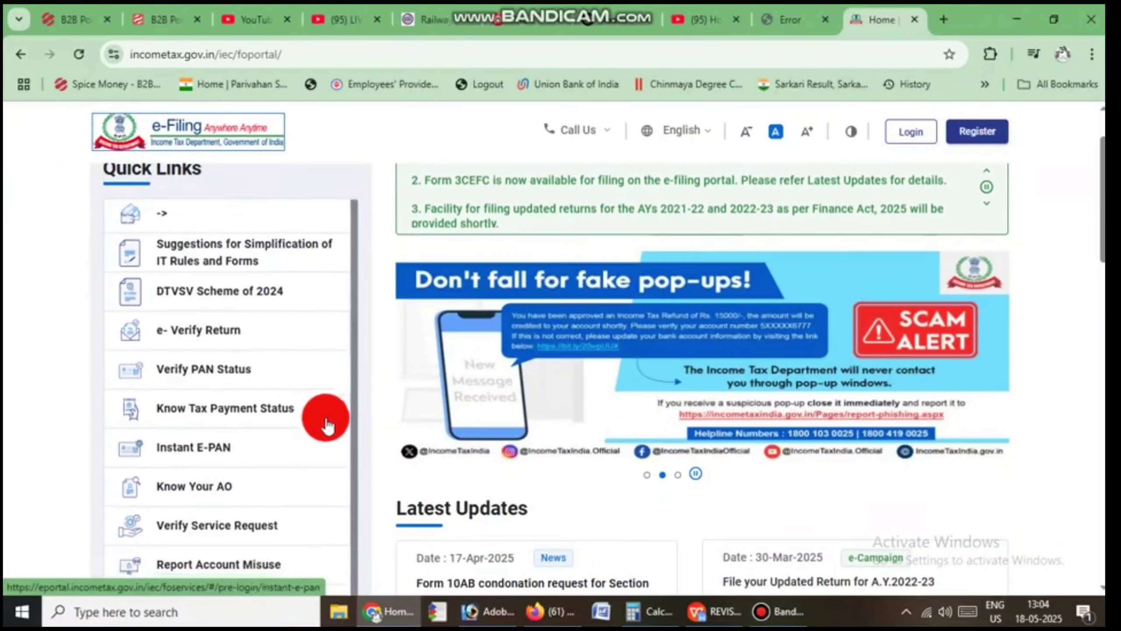
{"action": "scroll", "coordinate": [363, 427], "scroll_direction": "up", "scroll_amount": 2}
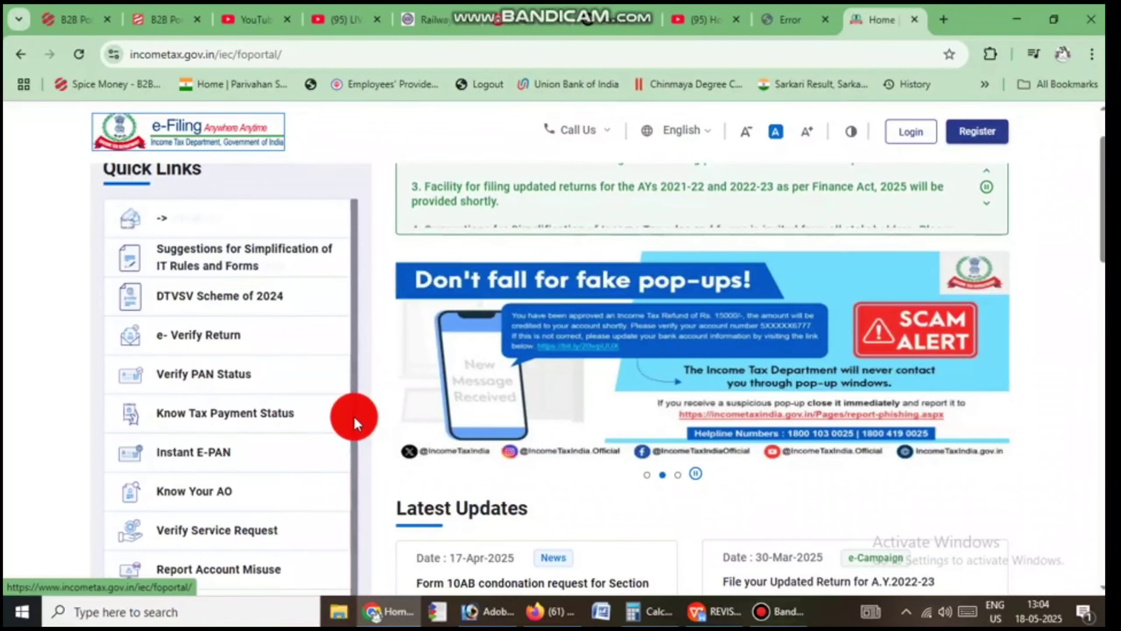
{"action": "scroll", "coordinate": [354, 417], "scroll_direction": "down", "scroll_amount": 2}
{"action": "key", "text": "ctrl+alt+d"}
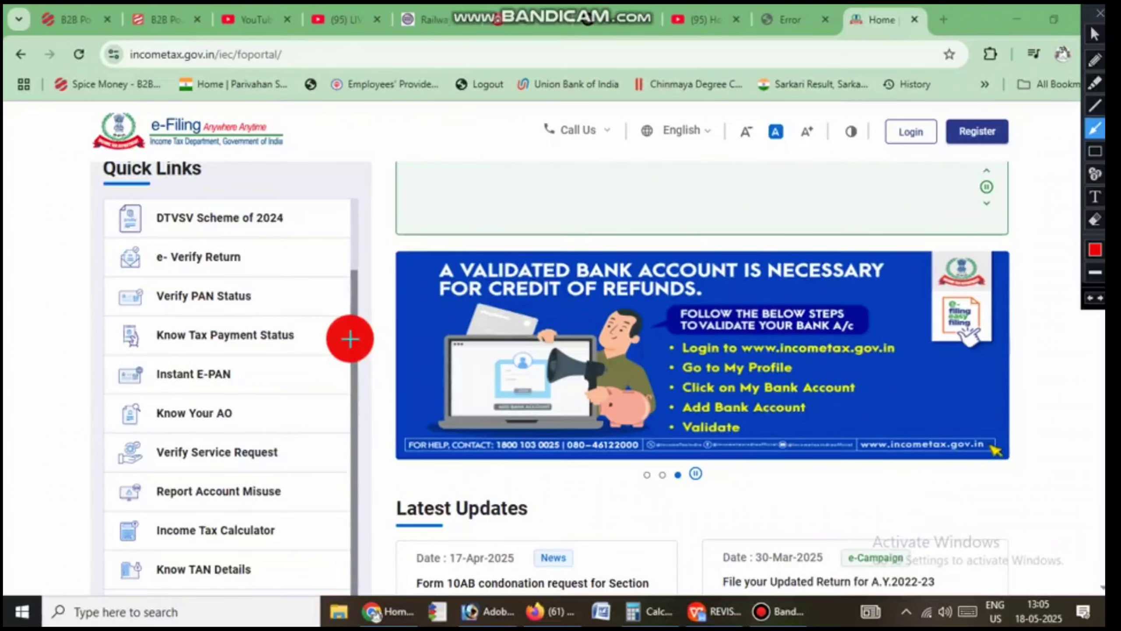
{"action": "scroll", "coordinate": [320, 356], "scroll_direction": "down", "scroll_amount": 5}
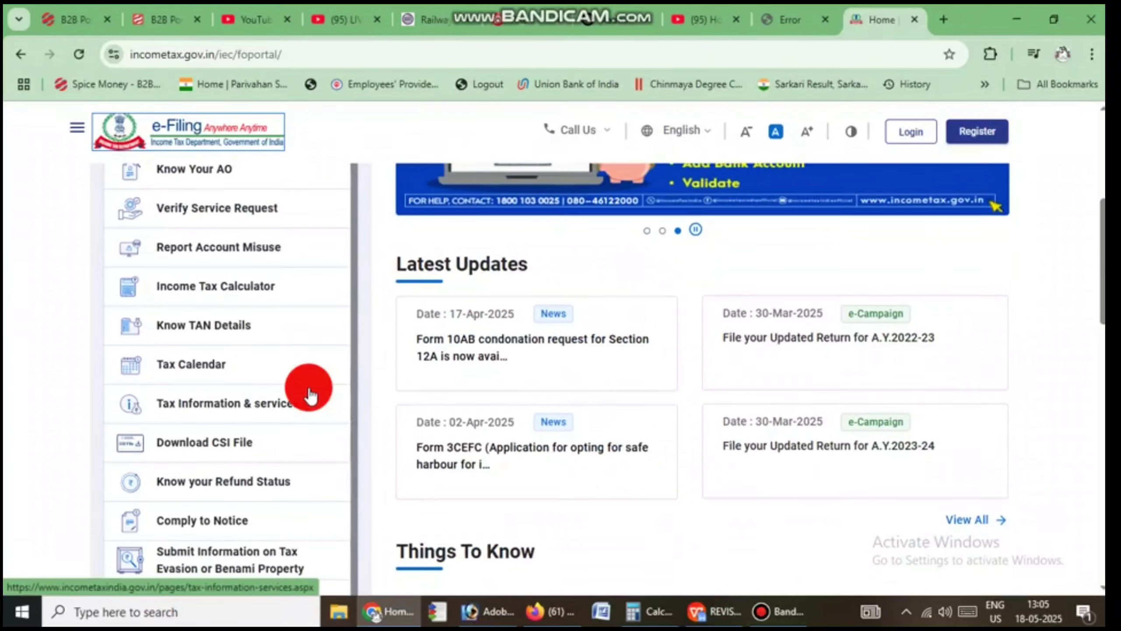
{"action": "scroll", "coordinate": [314, 405], "scroll_direction": "down", "scroll_amount": 5}
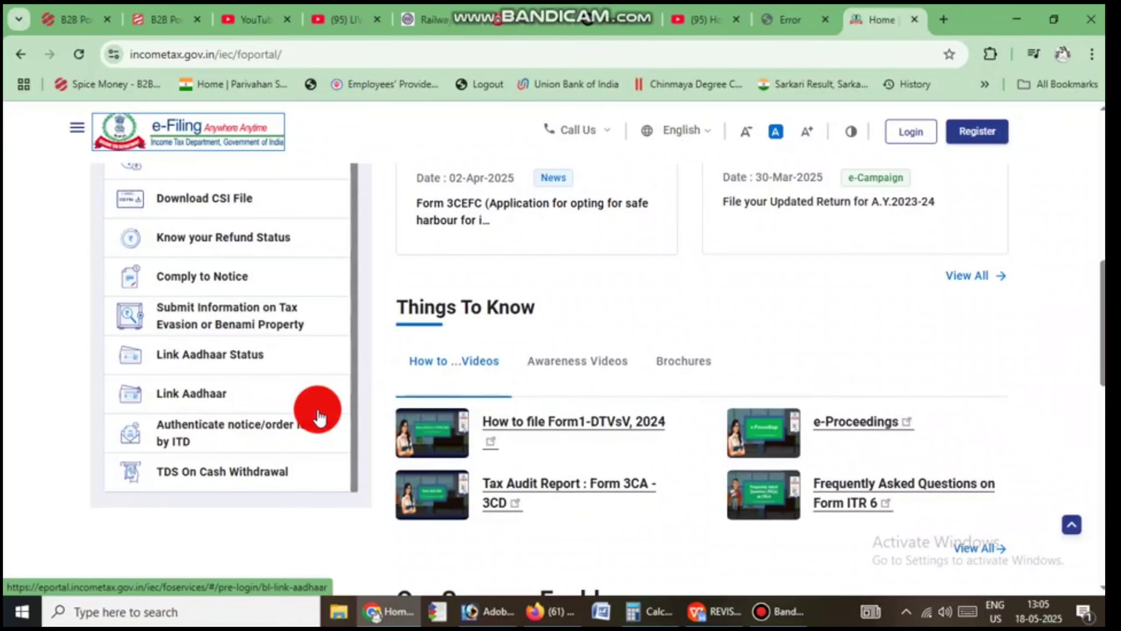
{"action": "key", "text": "ctrl+alt+d"}
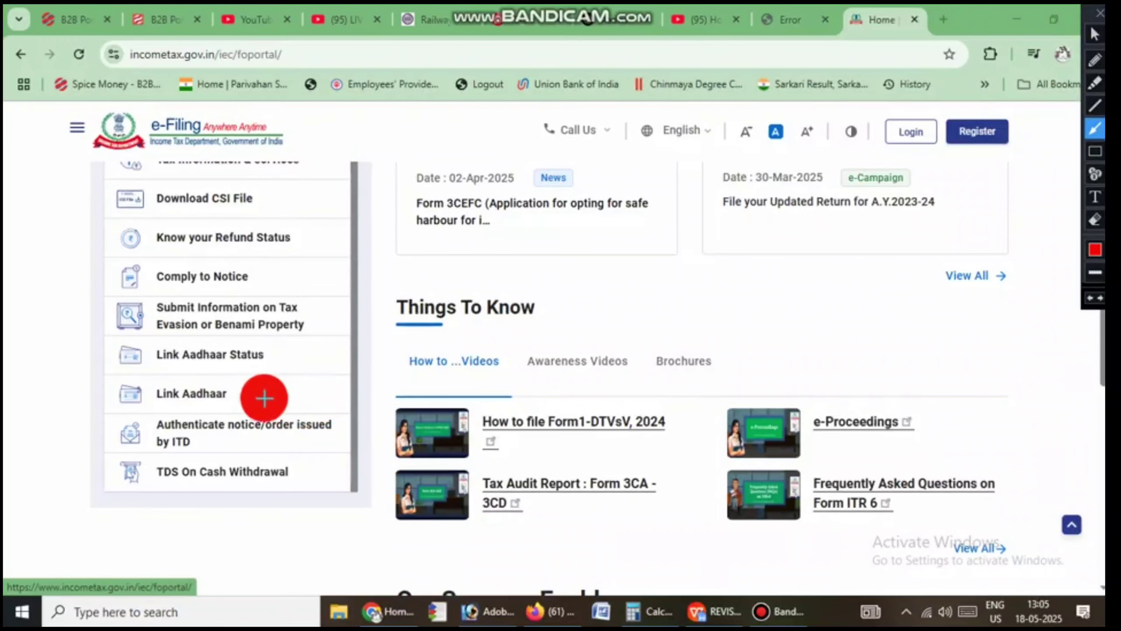
{"action": "mouse_move", "coordinate": [238, 387]}
{"action": "left_mouse_down"}
{"action": "mouse_move", "coordinate": [318, 354]}
{"action": "mouse_move", "coordinate": [223, 403]}
{"action": "mouse_move", "coordinate": [141, 383]}
{"action": "left_mouse_up"}
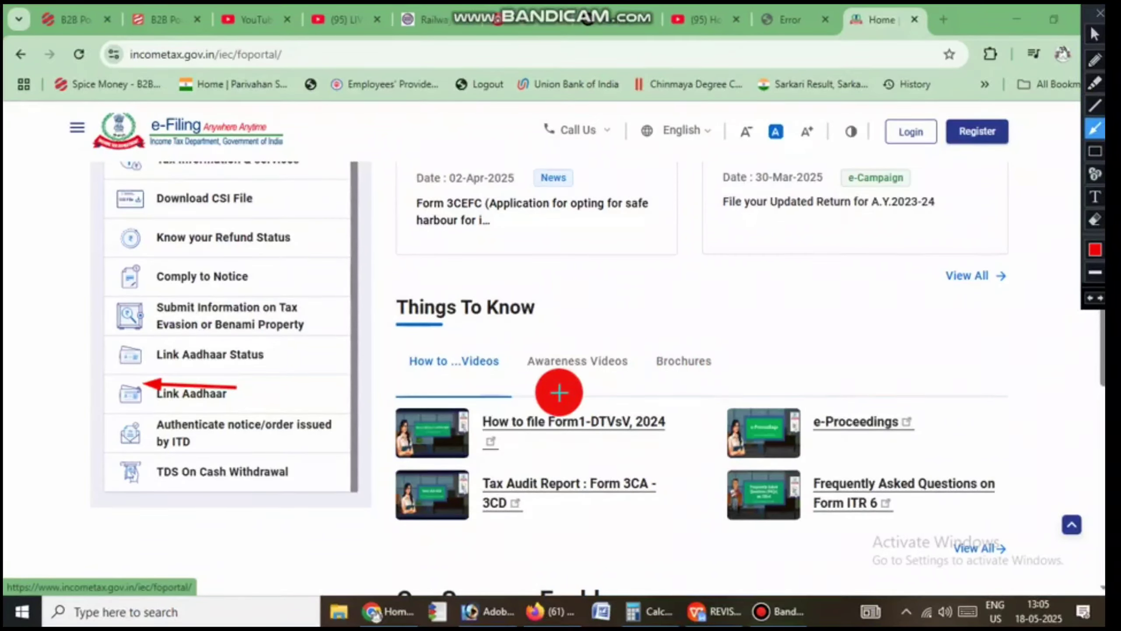
{"action": "key", "text": "Escape"}
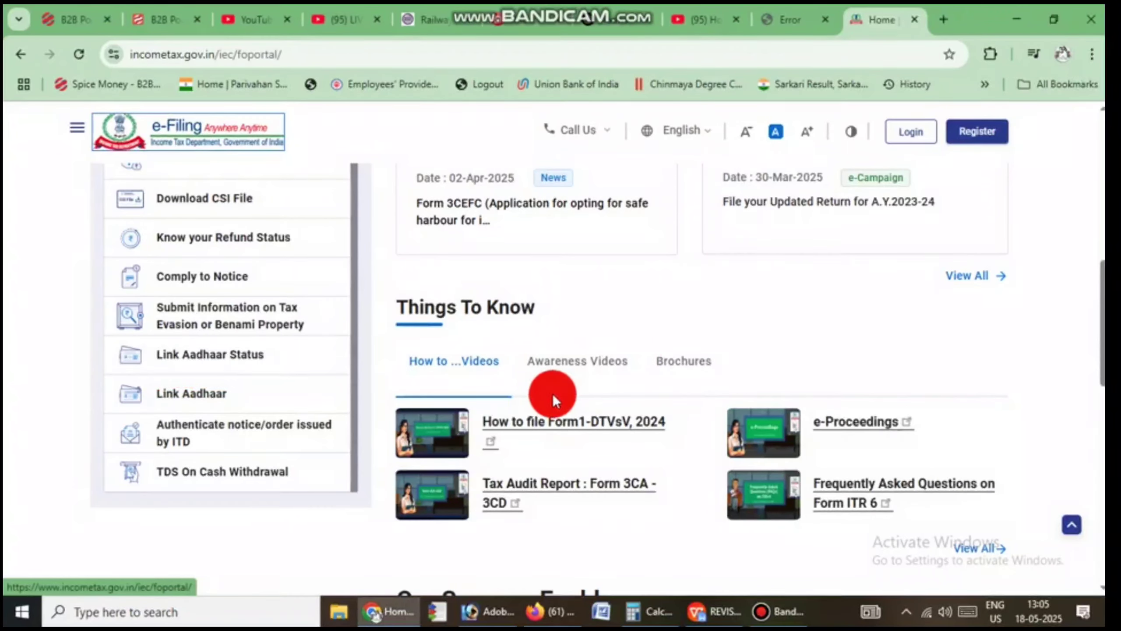
Step: Open the Link Aadhaar service page from Quick Links
{"action": "left_click", "coordinate": [194, 394]}
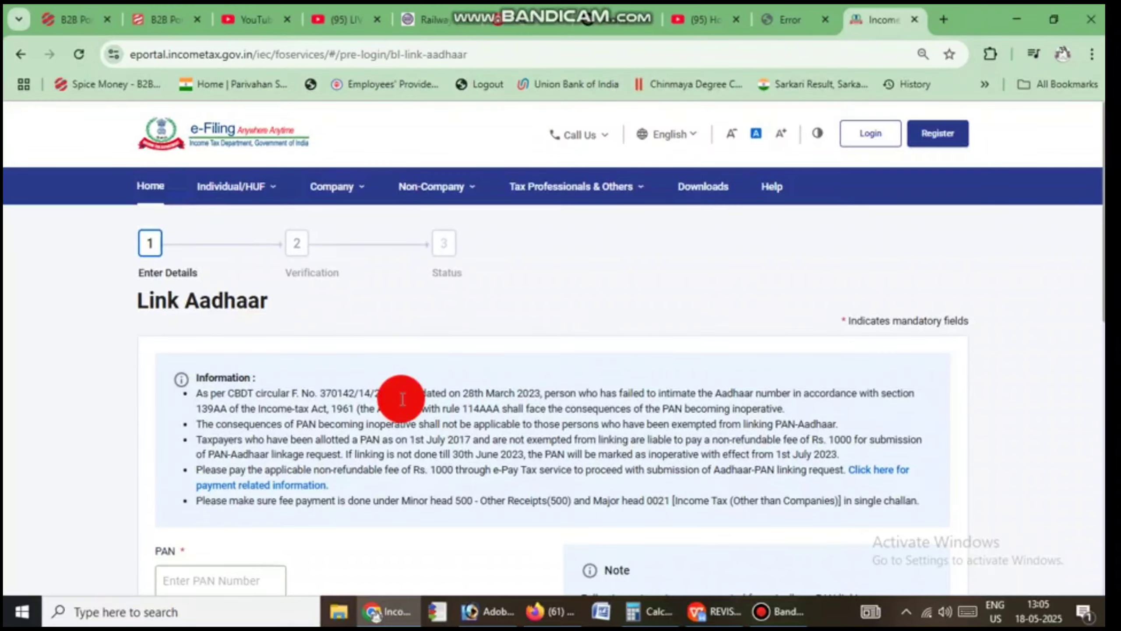
{"action": "scroll", "coordinate": [401, 399], "scroll_direction": "down", "scroll_amount": 3}
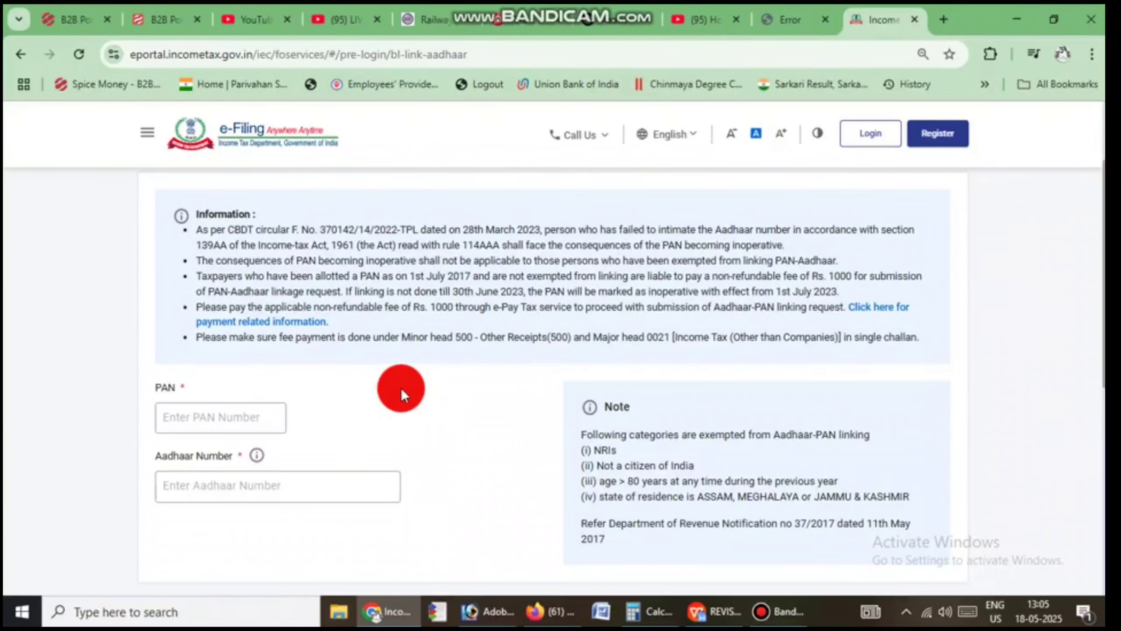
{"action": "key", "text": "ctrl+alt+d"}
{"action": "left_click_drag", "start_coordinate": [420, 390], "coordinate": [300, 418]}
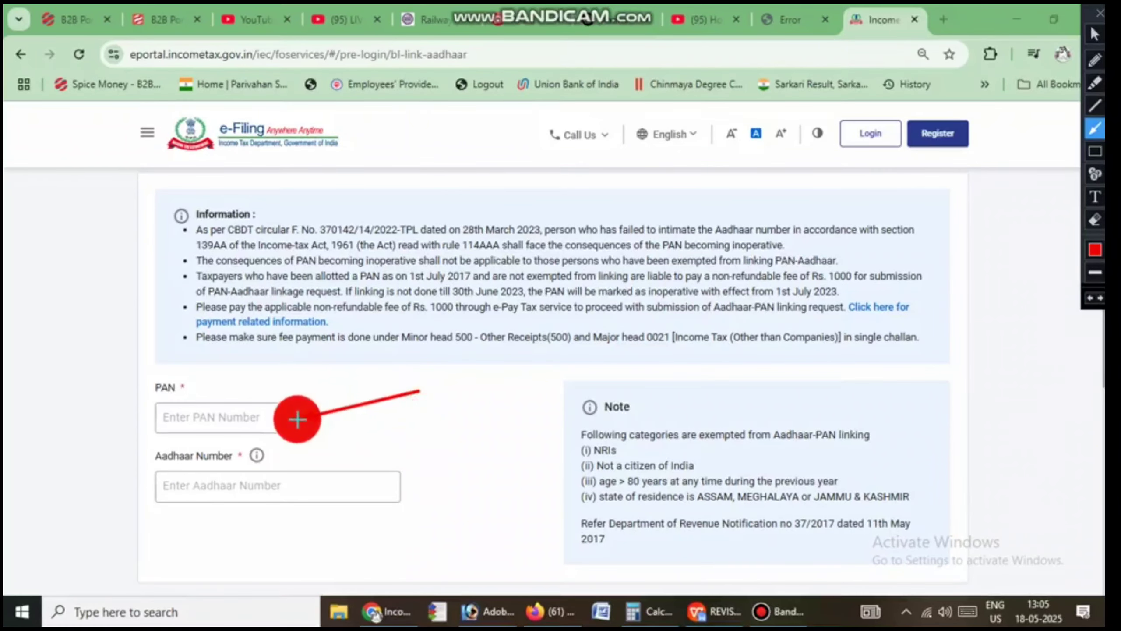
{"action": "left_click_drag", "start_coordinate": [468, 438], "coordinate": [338, 482]}
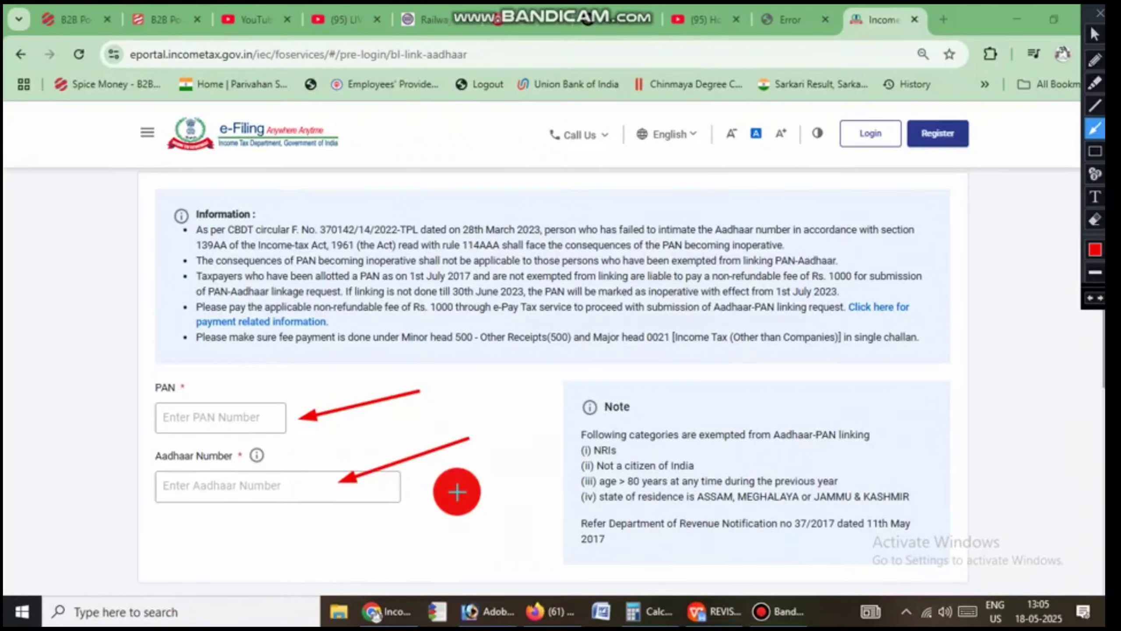
{"action": "key", "text": "Escape"}
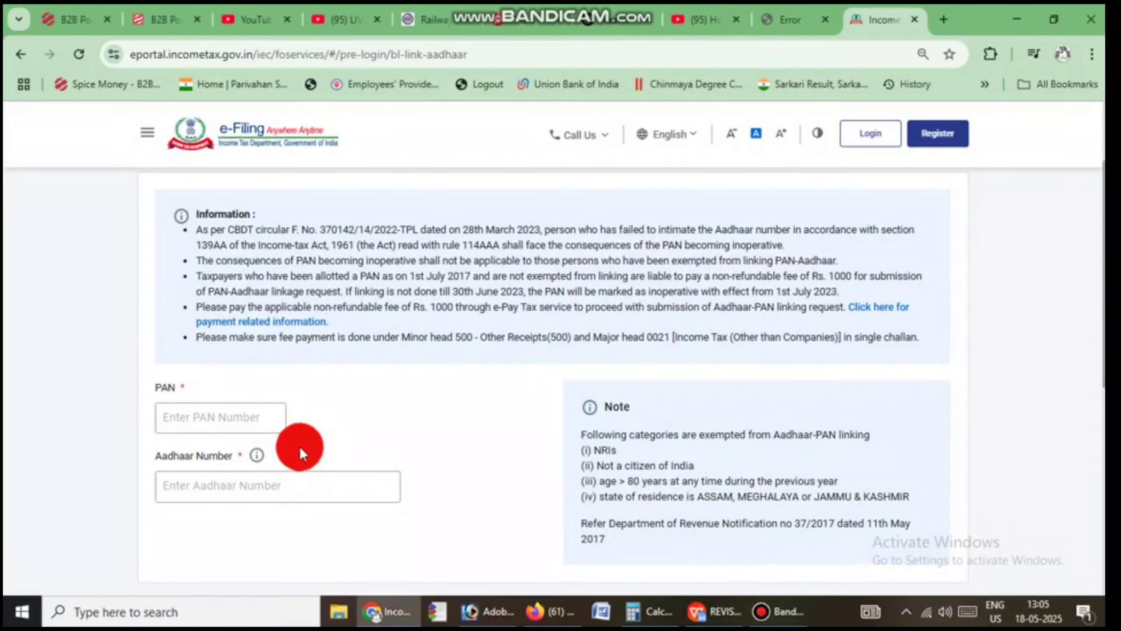
Step: Enter the PAN and the Aadhaar number in the Link Aadhaar form
{"action": "left_click", "coordinate": [188, 415]}
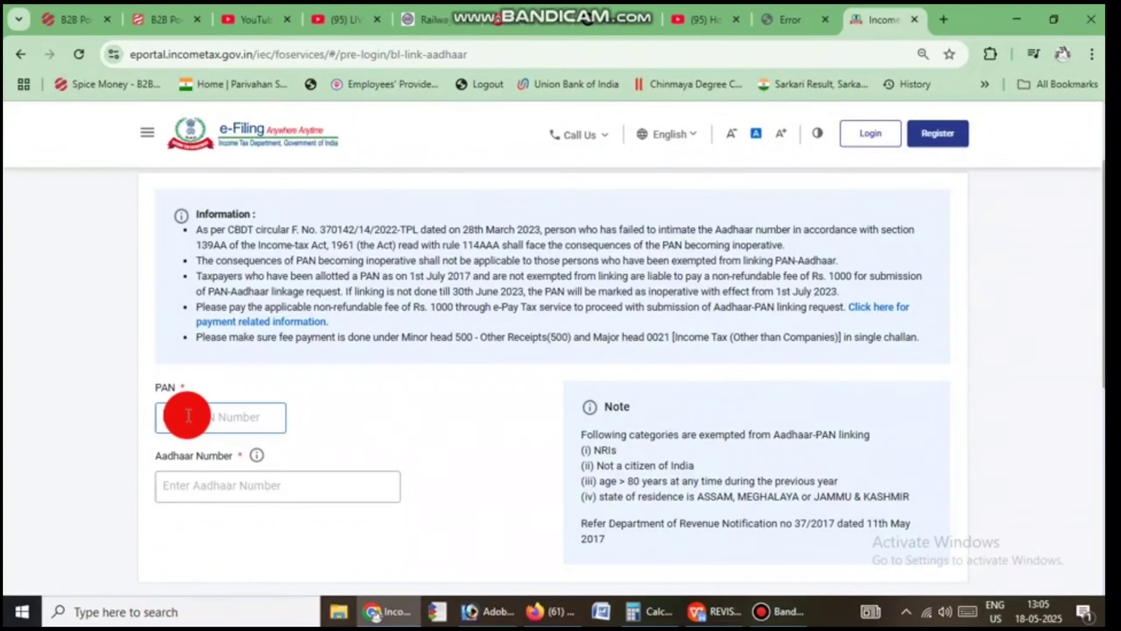
{"action": "type", "text": "A"}
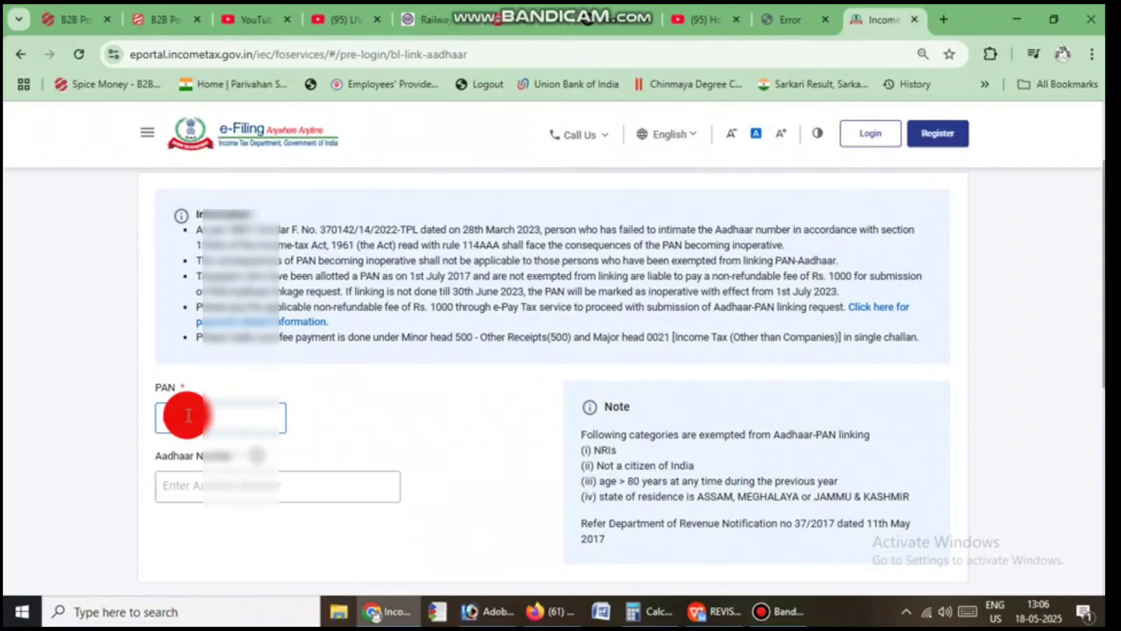
{"action": "type", "text": "BCDE"}
{"action": "left_click", "coordinate": [183, 498]}
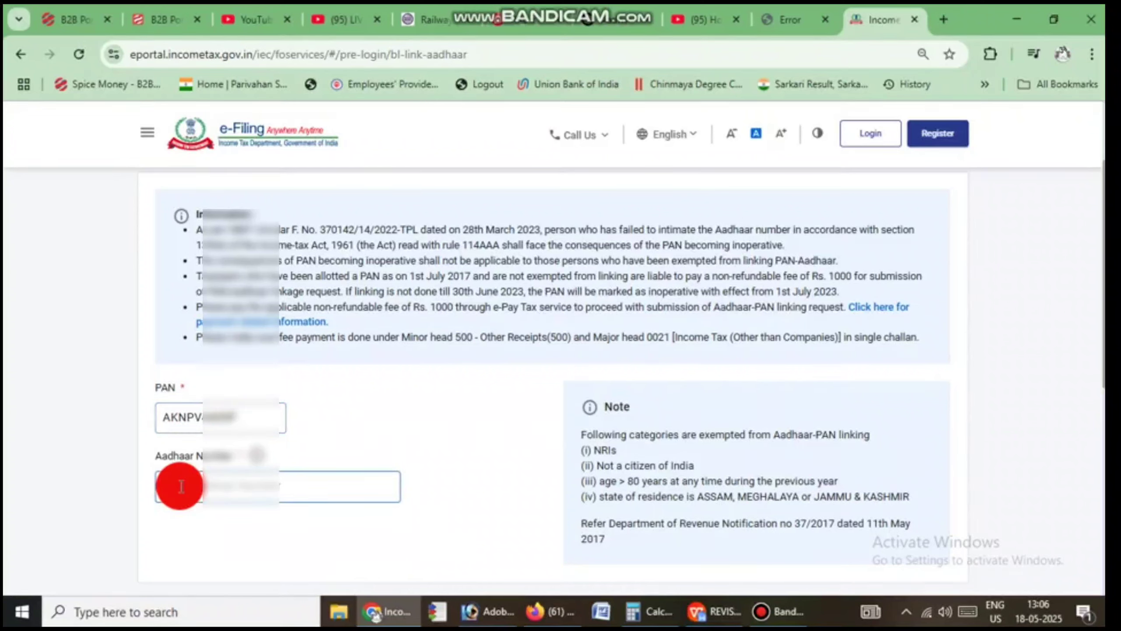
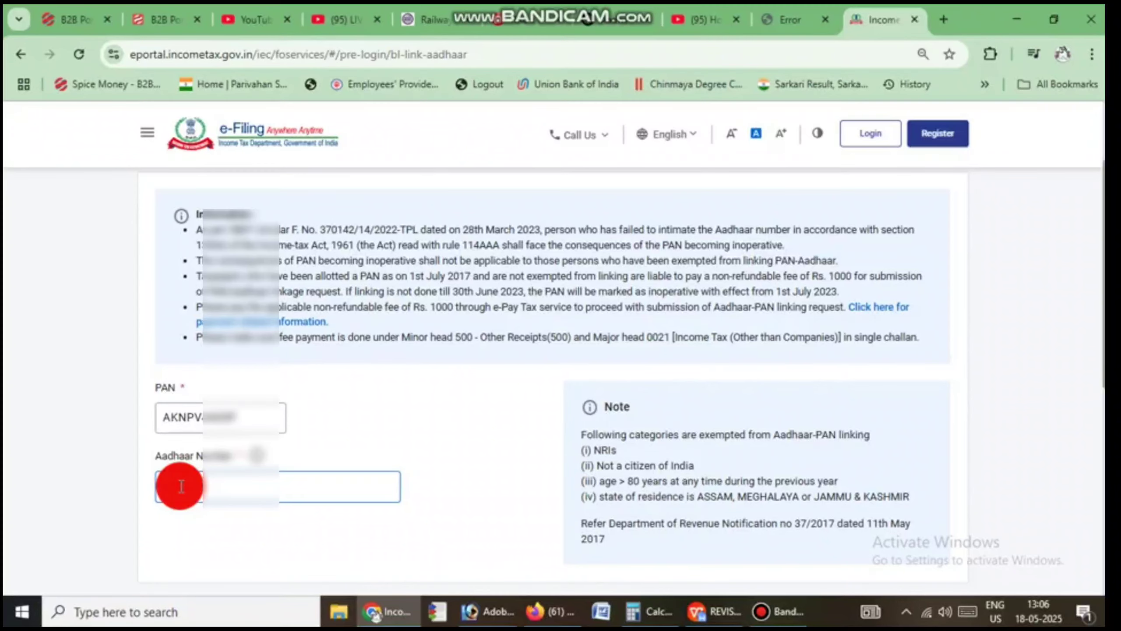
{"action": "scroll", "coordinate": [212, 460], "scroll_direction": "down", "scroll_amount": 4}
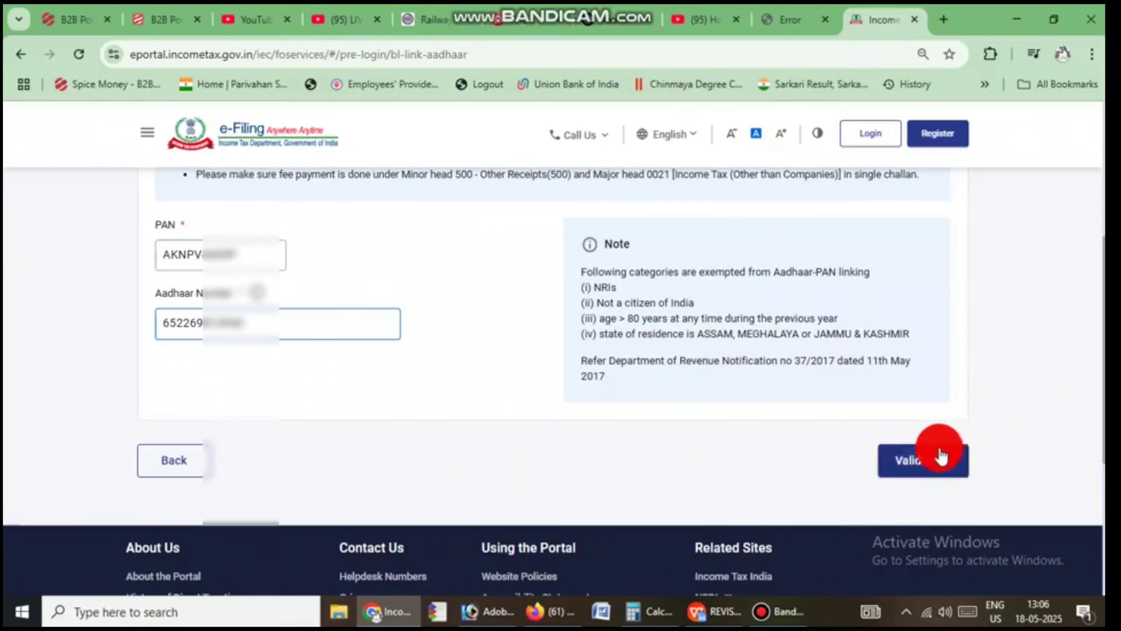
Step: Validate the details, revealing the no-payment notice demanding Rs. 1000 under minor head 500
{"action": "left_click", "coordinate": [918, 464]}
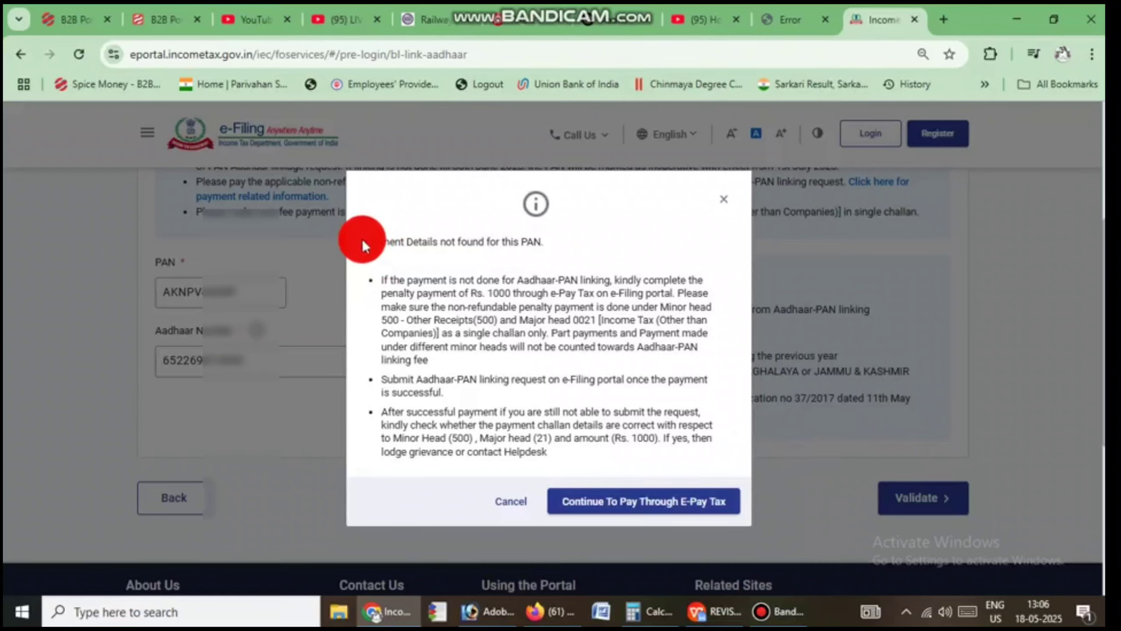
{"action": "left_click_drag", "start_coordinate": [362, 246], "coordinate": [544, 243]}
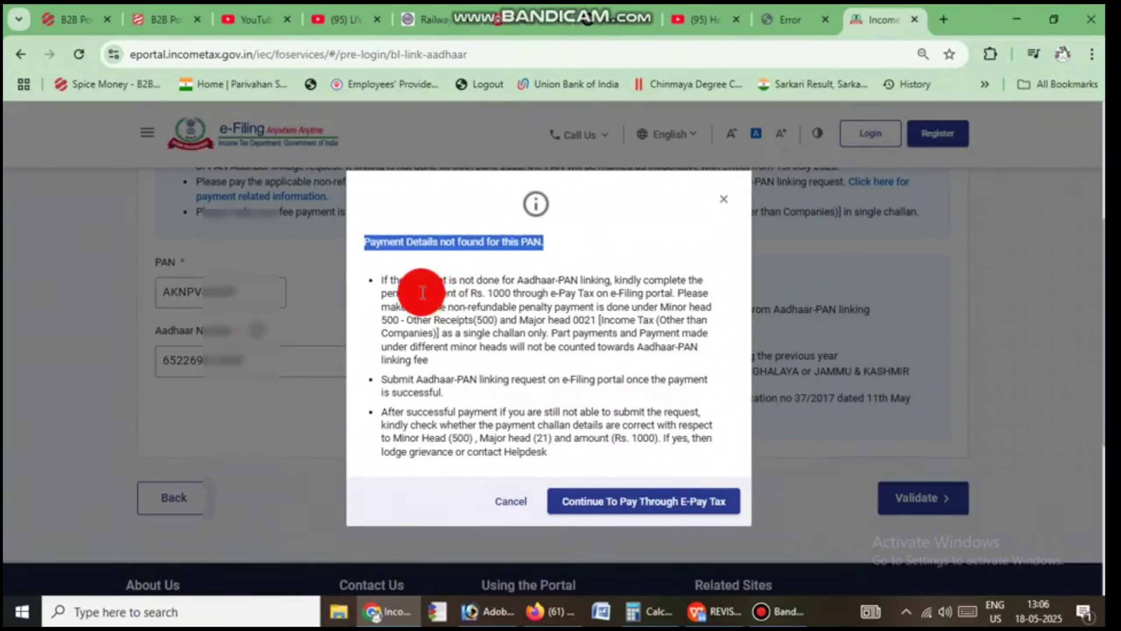
{"action": "left_click_drag", "start_coordinate": [423, 293], "coordinate": [512, 294]}
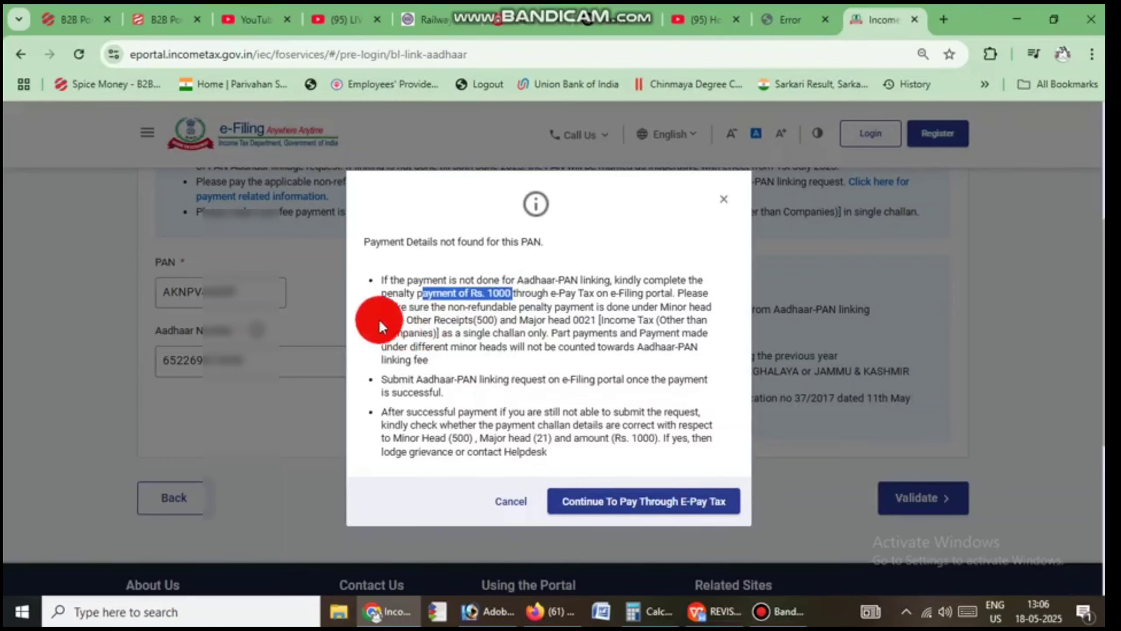
{"action": "left_click_drag", "start_coordinate": [381, 320], "coordinate": [444, 319]}
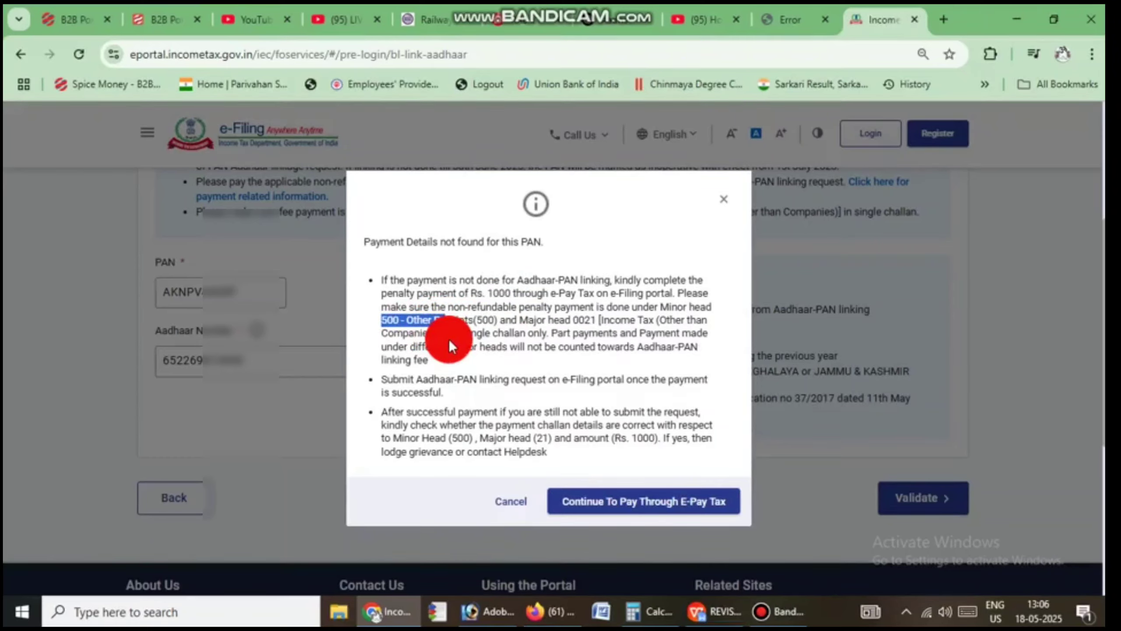
{"action": "key", "text": "ctrl+alt+d"}
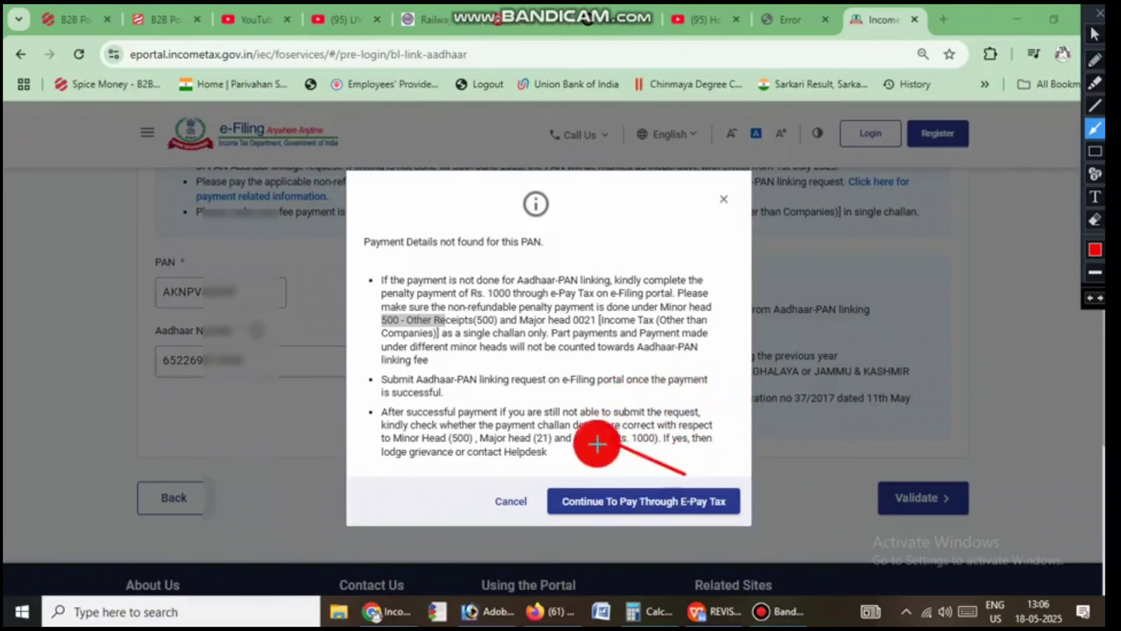
{"action": "mouse_move", "coordinate": [685, 474]}
{"action": "left_mouse_down"}
{"action": "mouse_move", "coordinate": [594, 479]}
{"action": "mouse_move", "coordinate": [594, 488]}
{"action": "left_mouse_up"}
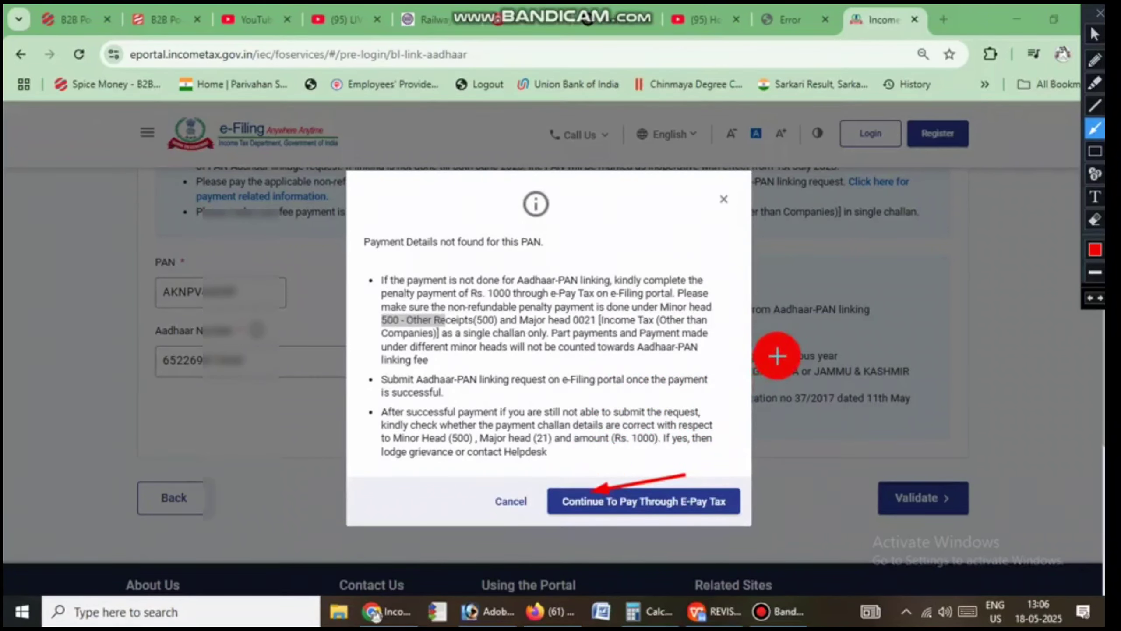
{"action": "key", "text": "Escape"}
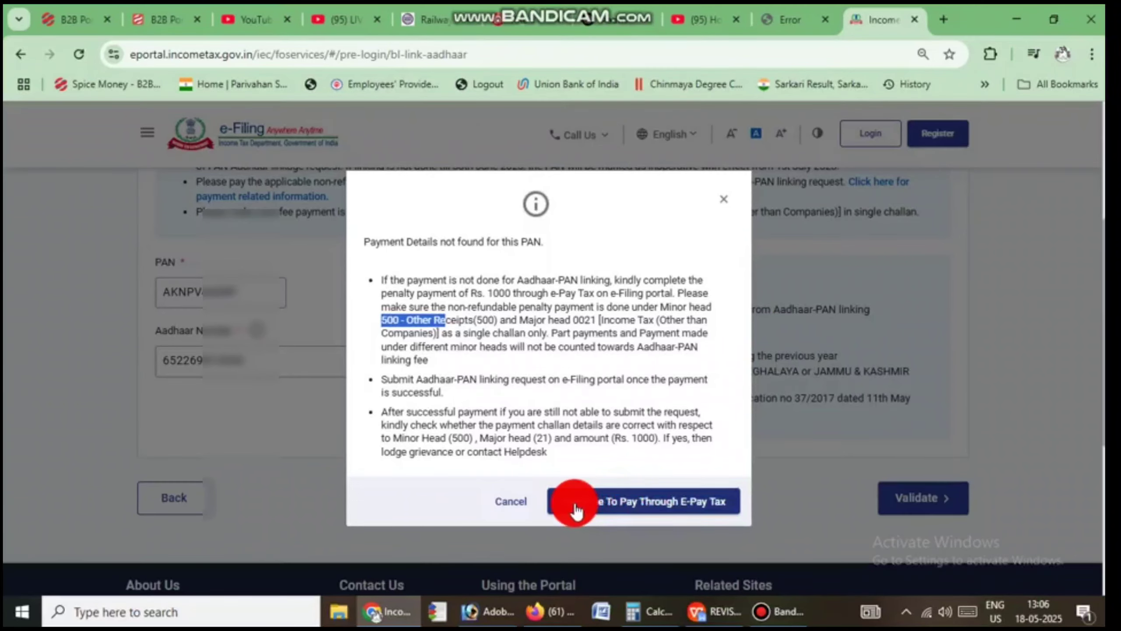
Step: Go to e-Pay Tax and enter the PAN in both PAN/TAN and Confirm PAN/TAN
{"action": "left_click", "coordinate": [667, 504]}
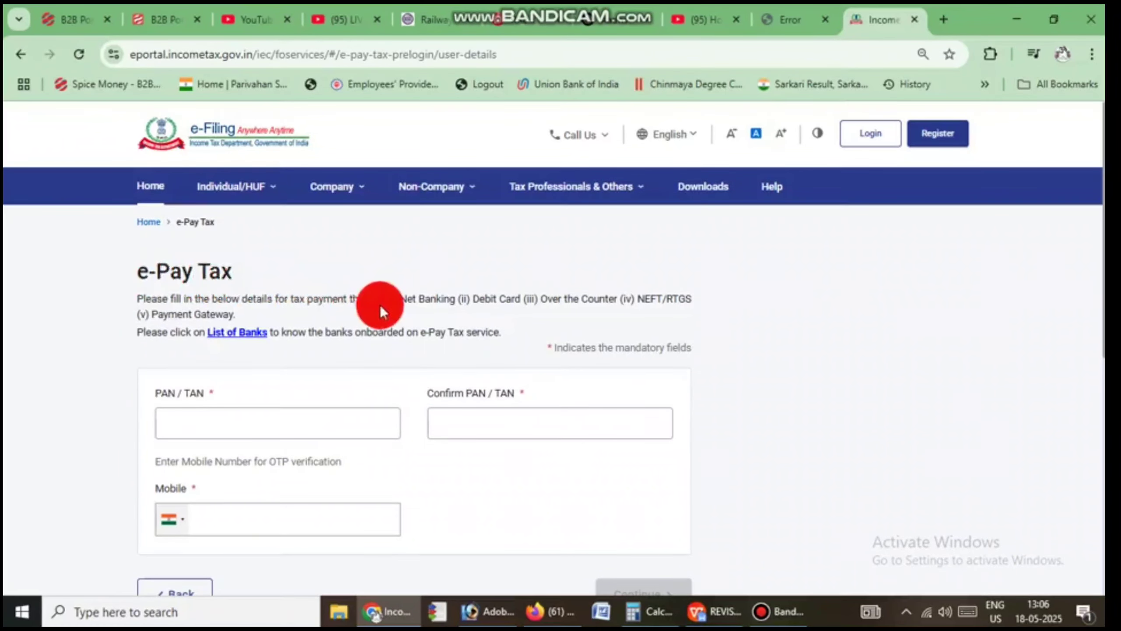
{"action": "left_click", "coordinate": [183, 422]}
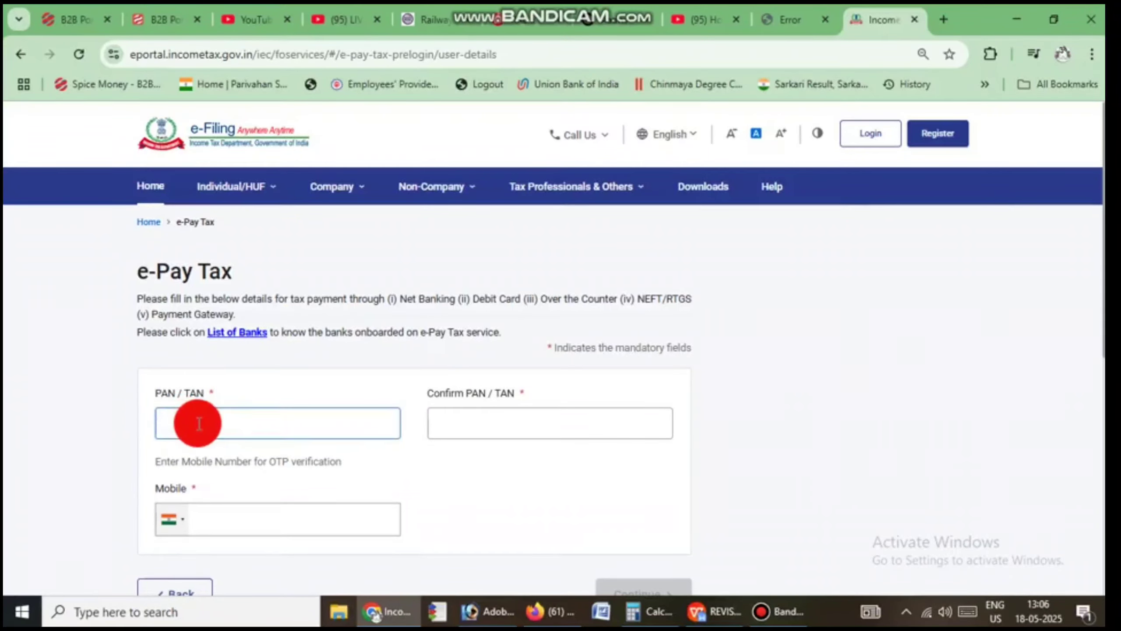
{"action": "left_click_drag", "start_coordinate": [154, 387], "coordinate": [213, 387]}
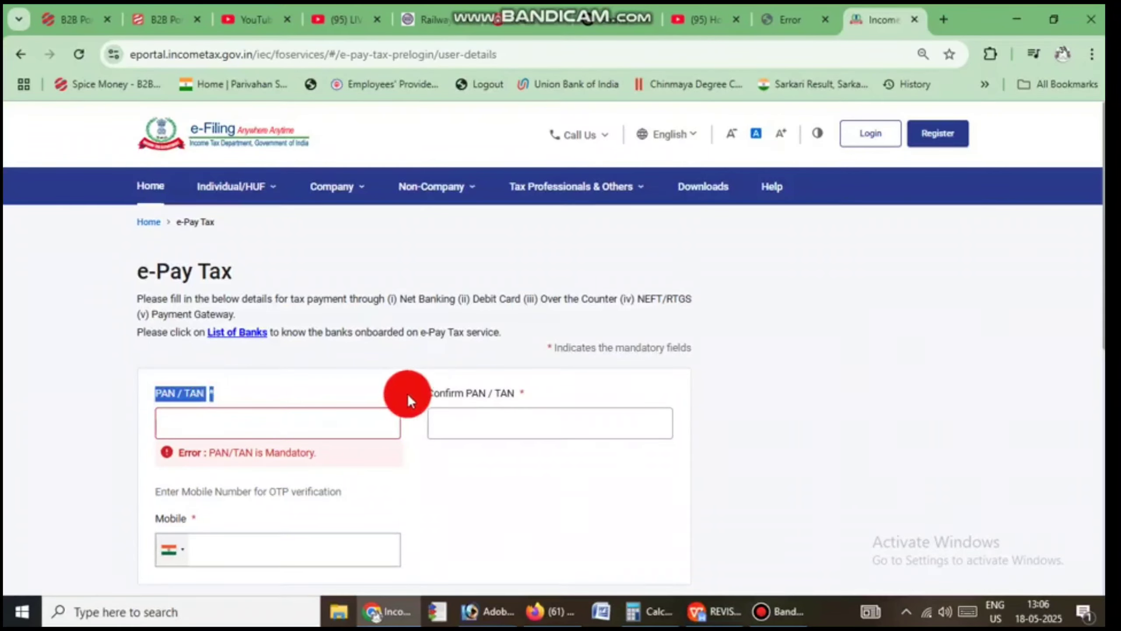
{"action": "left_click_drag", "start_coordinate": [424, 391], "coordinate": [545, 389]}
{"action": "left_click", "coordinate": [268, 428]}
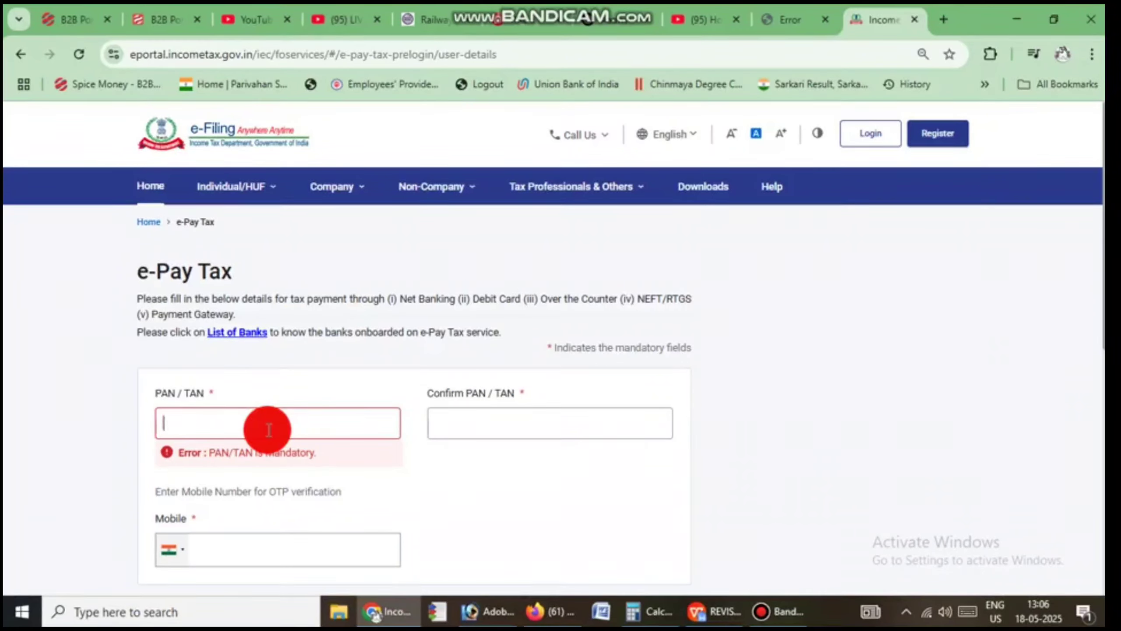
{"action": "type", "text": "AA"}
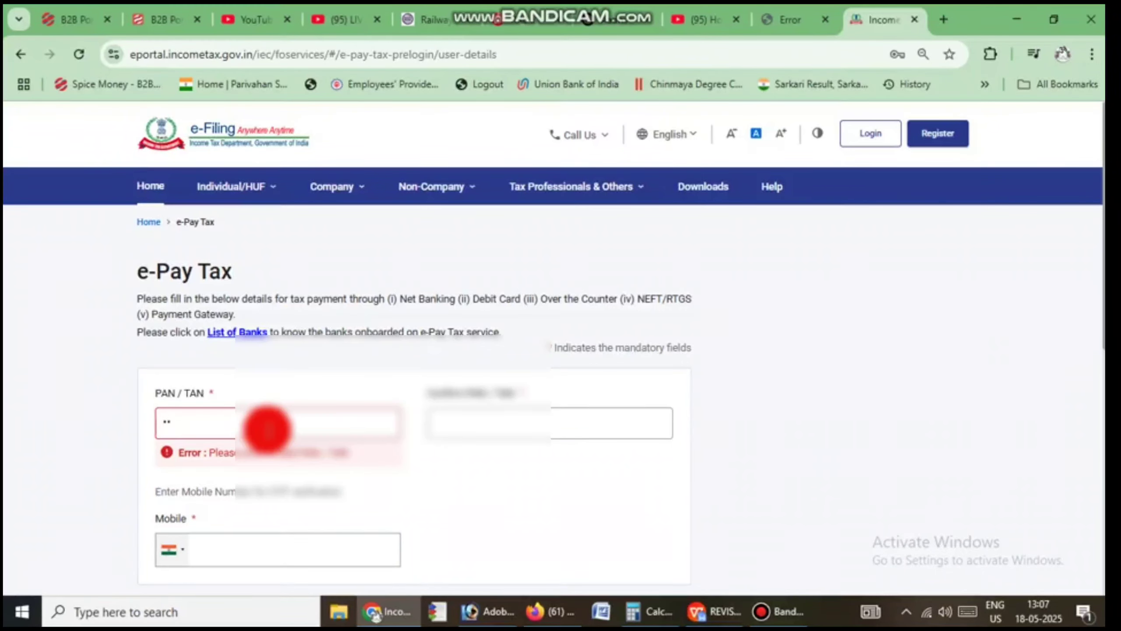
{"action": "type", "text": "AAA1A"}
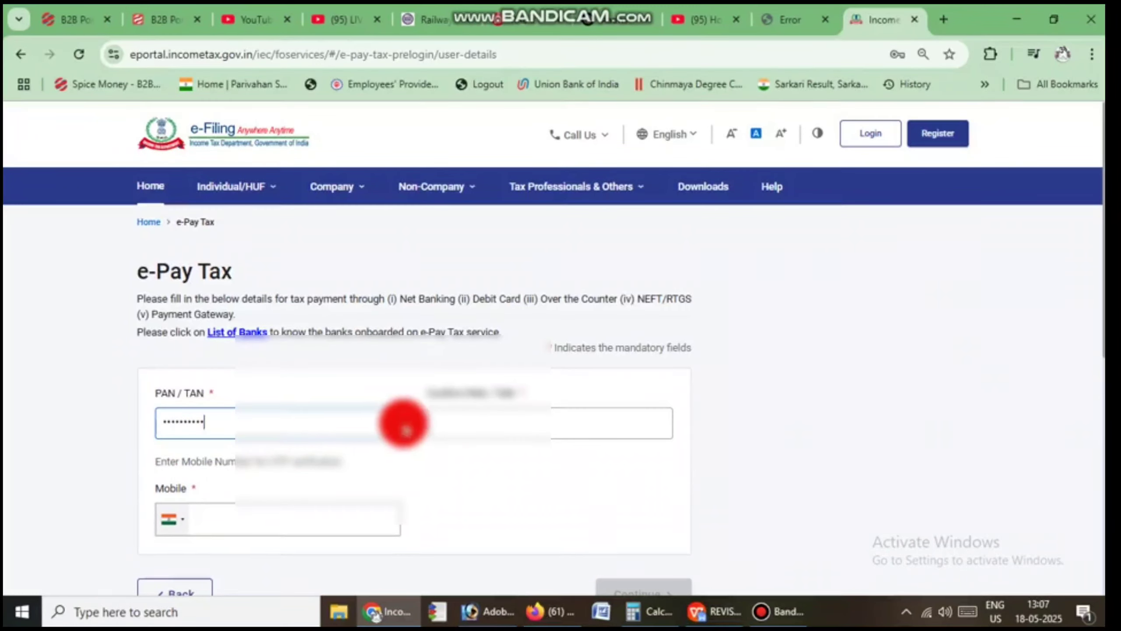
{"action": "left_click", "coordinate": [449, 427]}
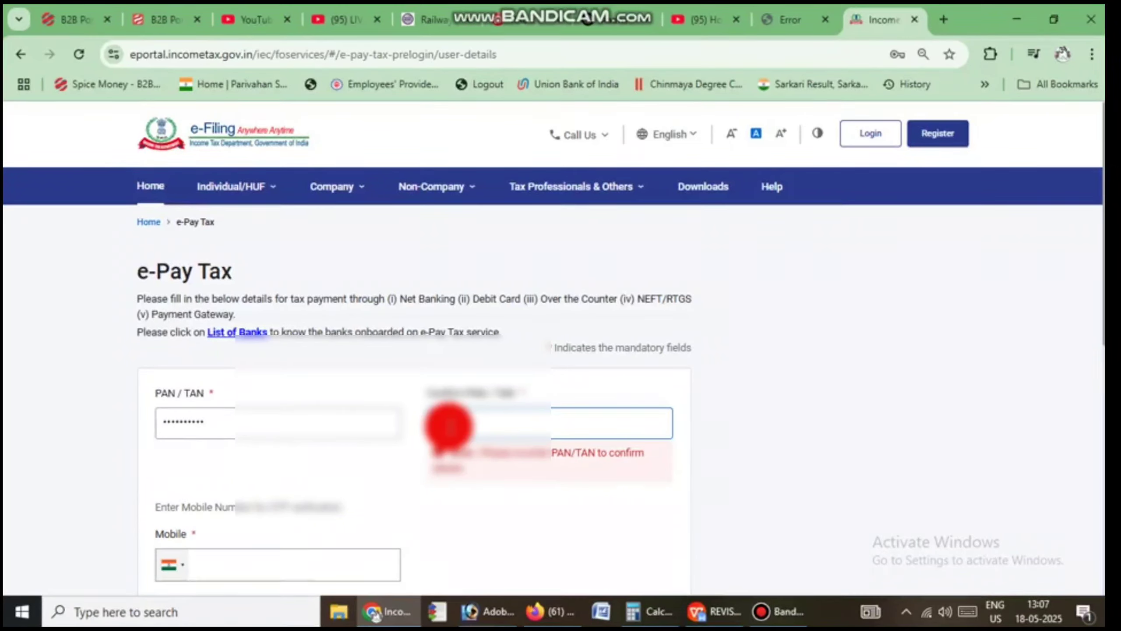
{"action": "type", "text": "ABCDE"}
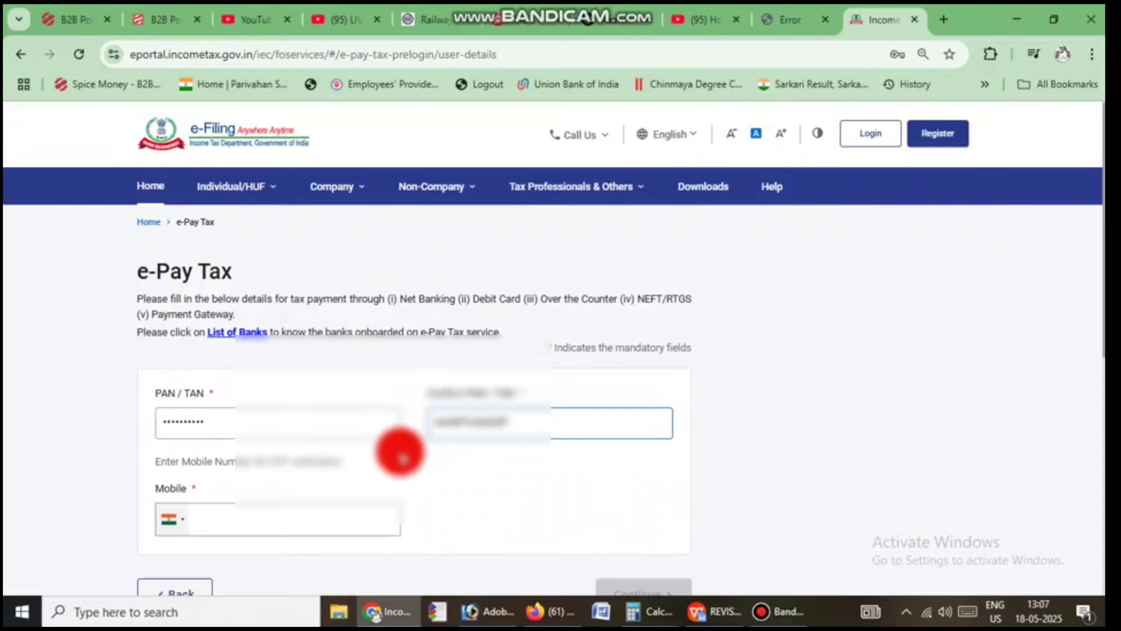
Step: Enter the mobile number and continue to request the OTP
{"action": "scroll", "coordinate": [395, 450], "scroll_direction": "down", "scroll_amount": 2}
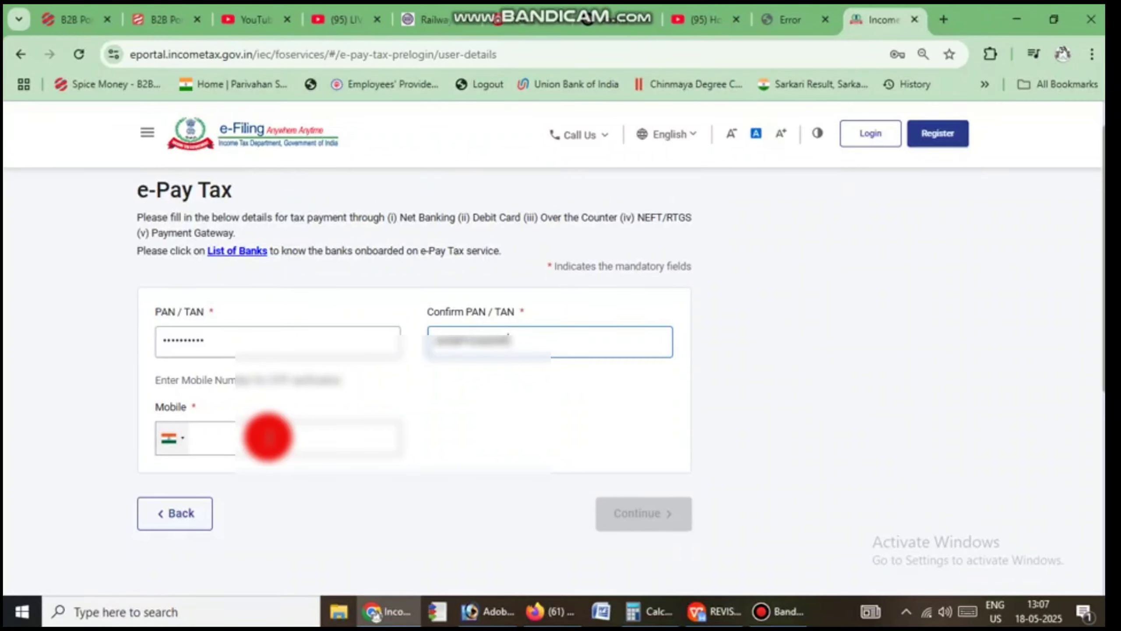
{"action": "left_click", "coordinate": [267, 437]}
{"action": "type", "text": "8533"}
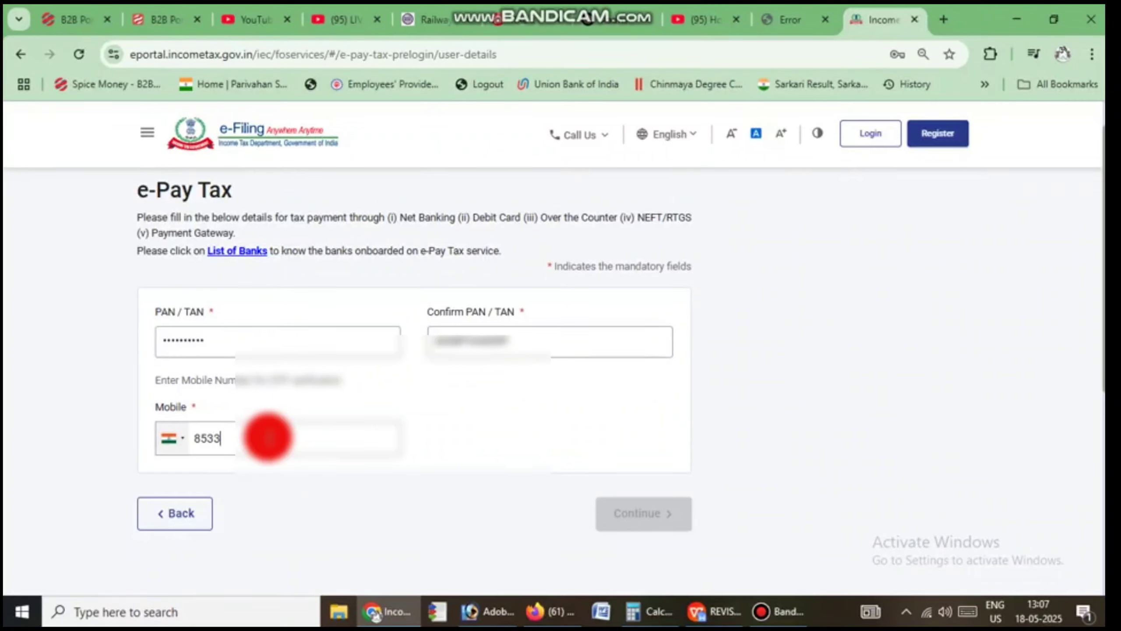
{"action": "type", "text": "943"}
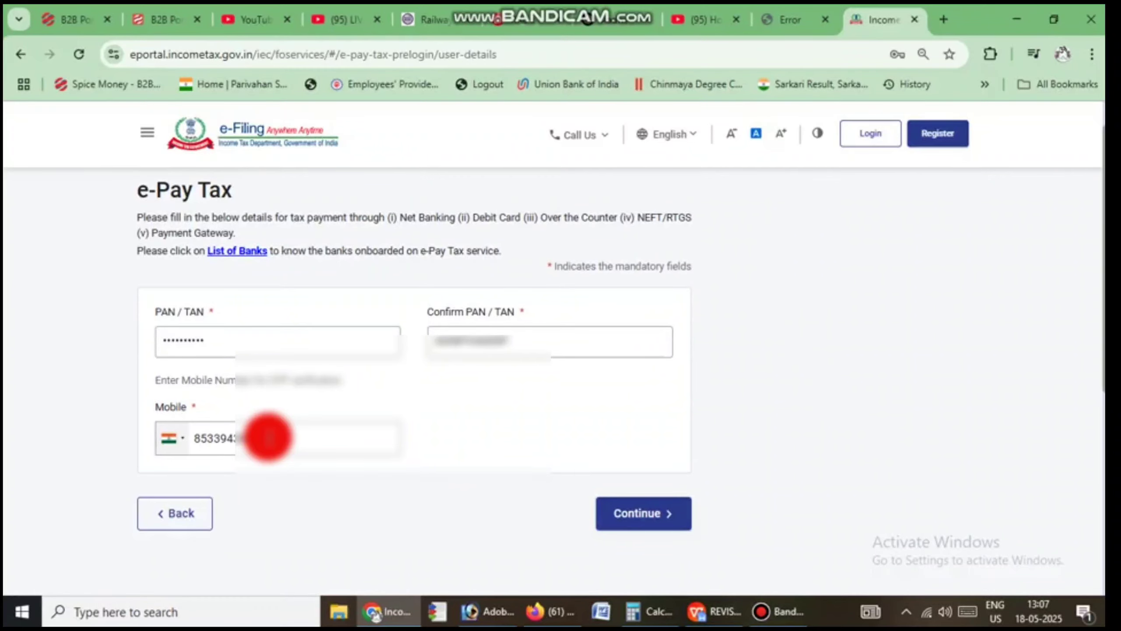
{"action": "left_click", "coordinate": [634, 526]}
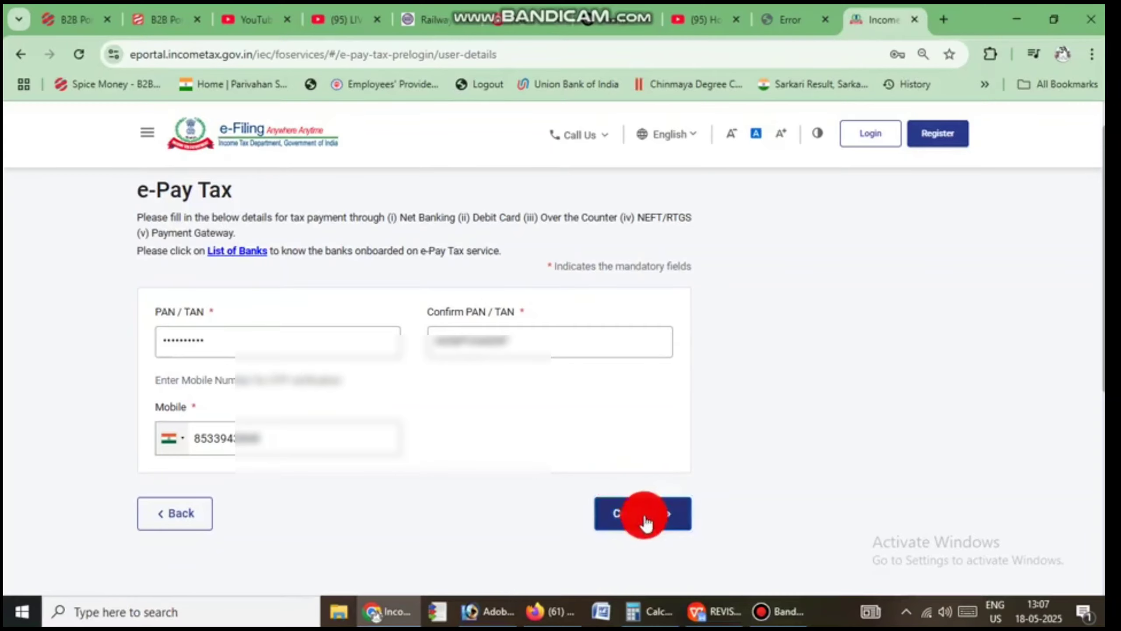
{"action": "left_click", "coordinate": [642, 515]}
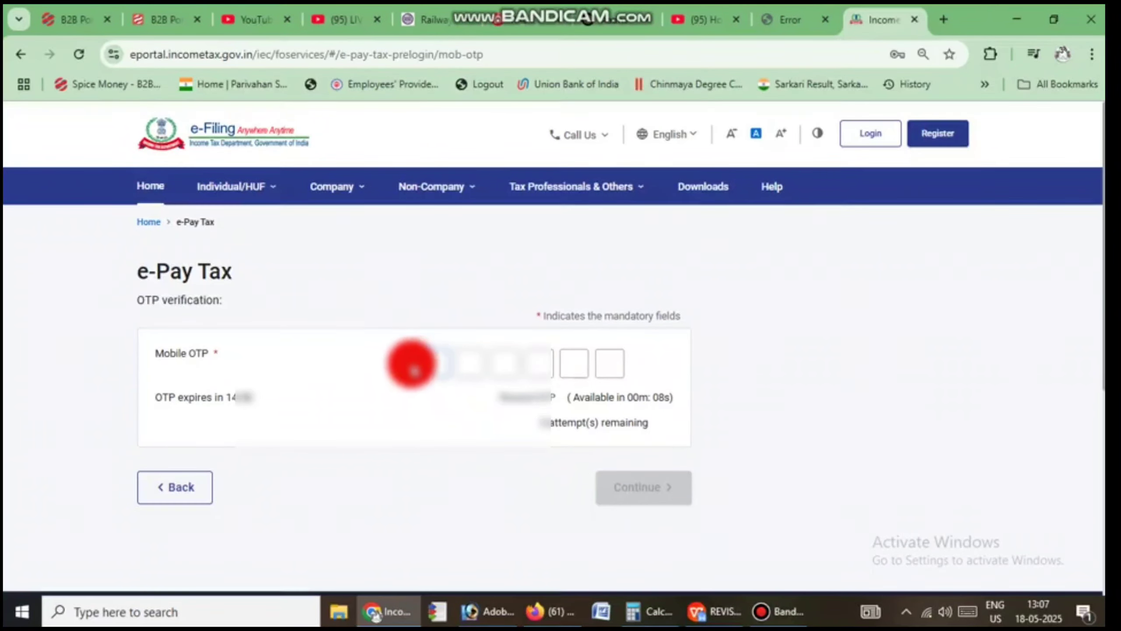
Step: Enter the six-digit mobile OTP and verify it
{"action": "mouse_move", "coordinate": [134, 359]}
{"action": "left_mouse_down"}
{"action": "mouse_move", "coordinate": [468, 353]}
{"action": "mouse_move", "coordinate": [575, 392]}
{"action": "mouse_move", "coordinate": [394, 390]}
{"action": "mouse_move", "coordinate": [433, 358]}
{"action": "left_mouse_up"}
{"action": "left_click", "coordinate": [433, 358]}
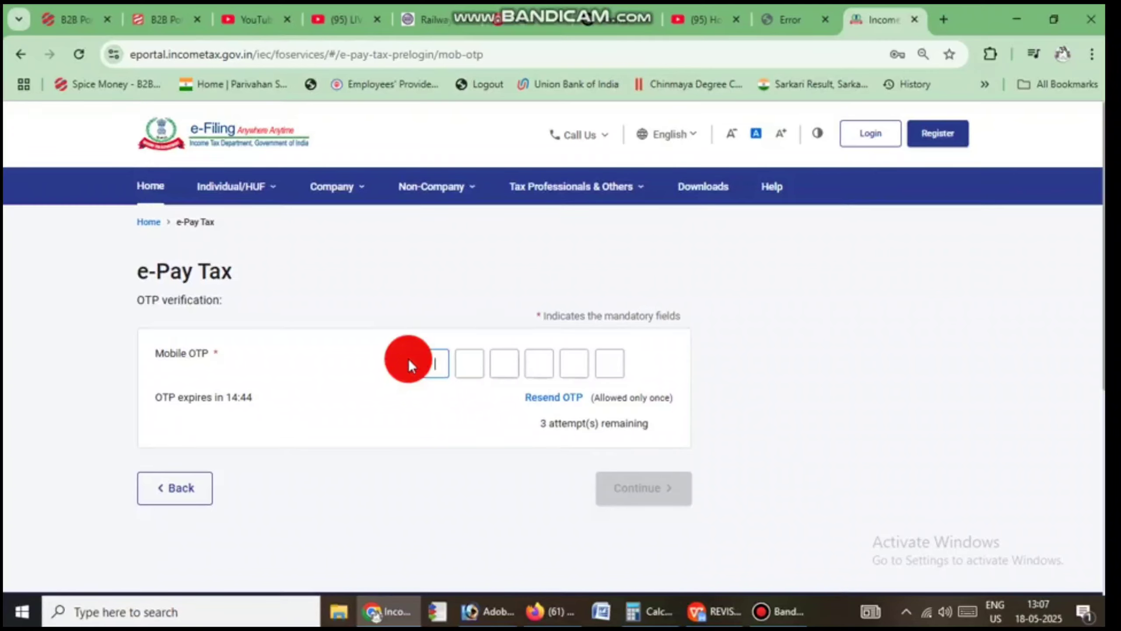
{"action": "type", "text": "••••••"}
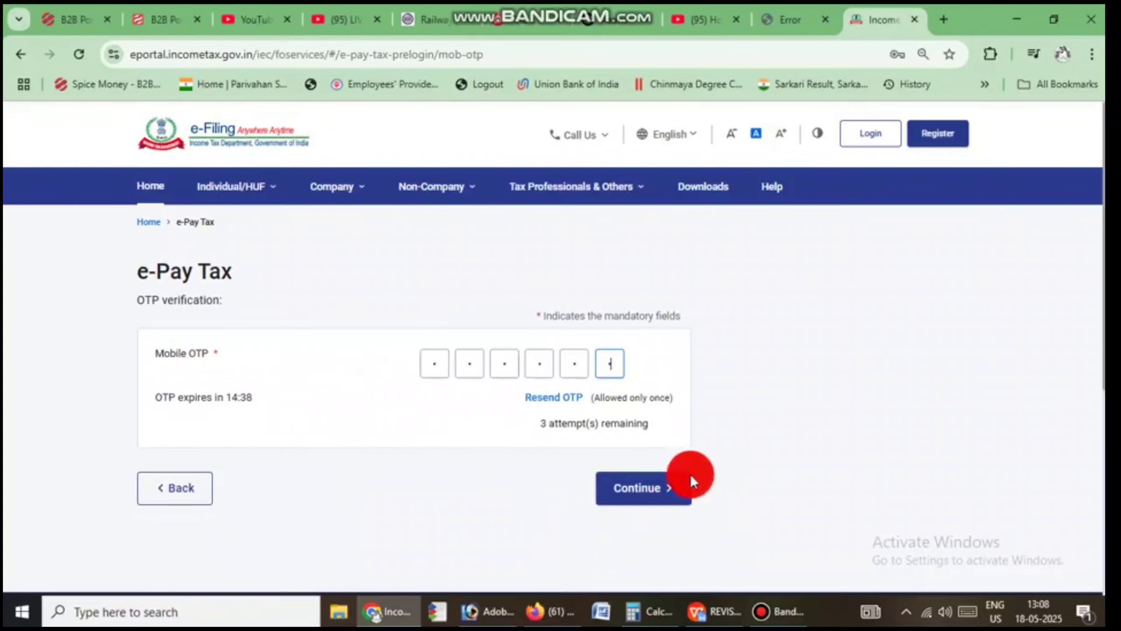
{"action": "left_click", "coordinate": [638, 486]}
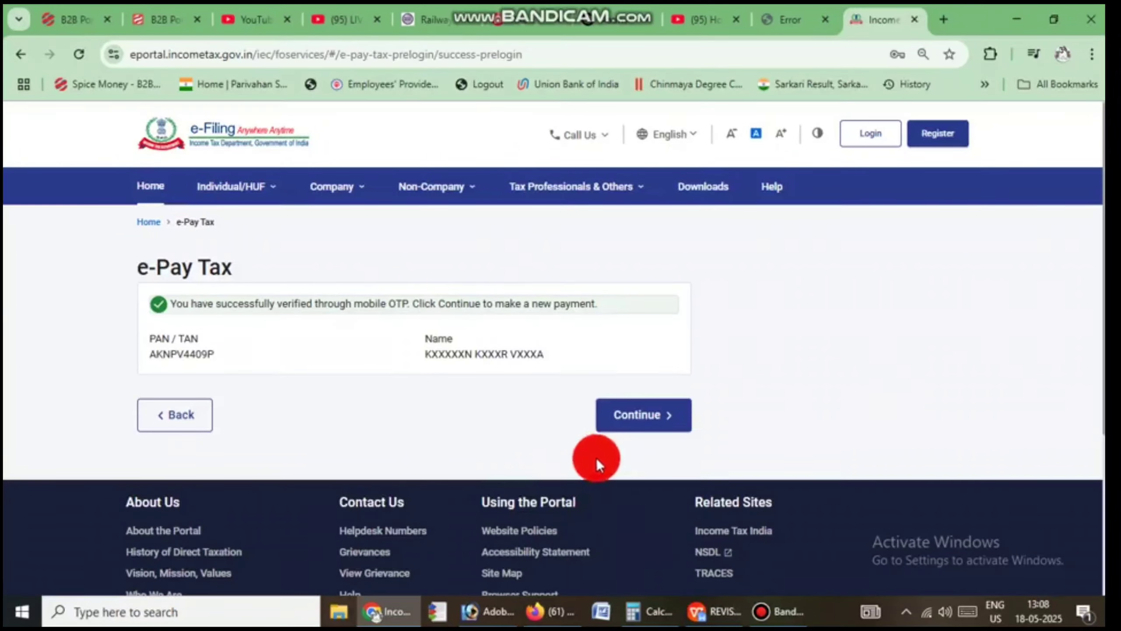
Step: Continue from the OTP success page to the e-Pay Tax payment category tiles
{"action": "left_click_drag", "start_coordinate": [150, 340], "coordinate": [234, 351]}
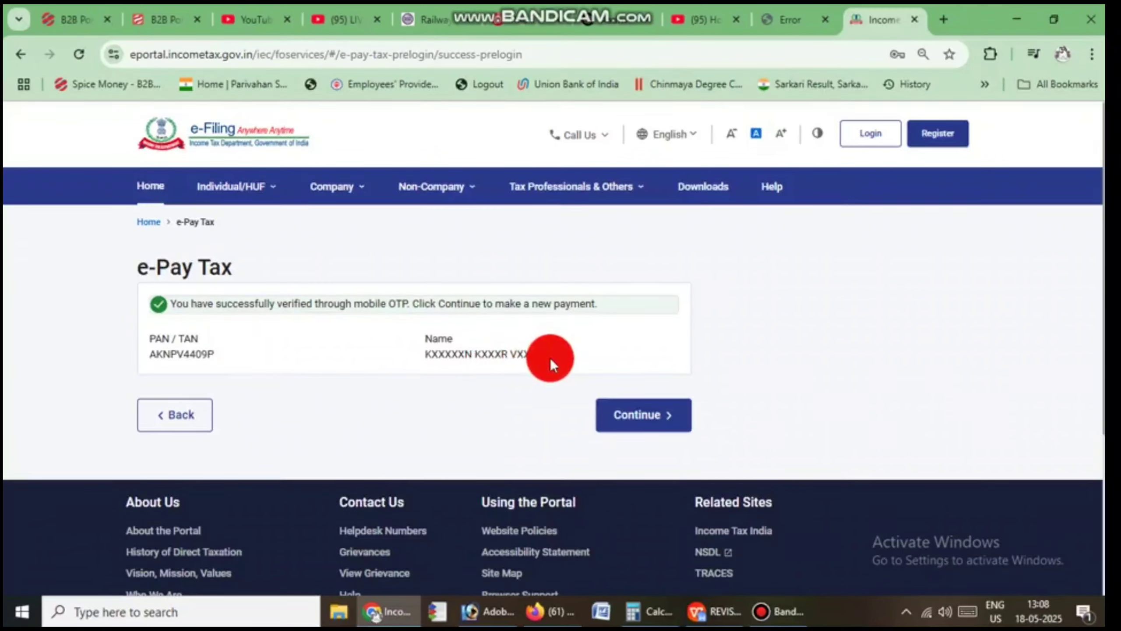
{"action": "left_click_drag", "start_coordinate": [550, 358], "coordinate": [413, 345]}
{"action": "left_click", "coordinate": [413, 348]}
{"action": "left_click", "coordinate": [635, 415]}
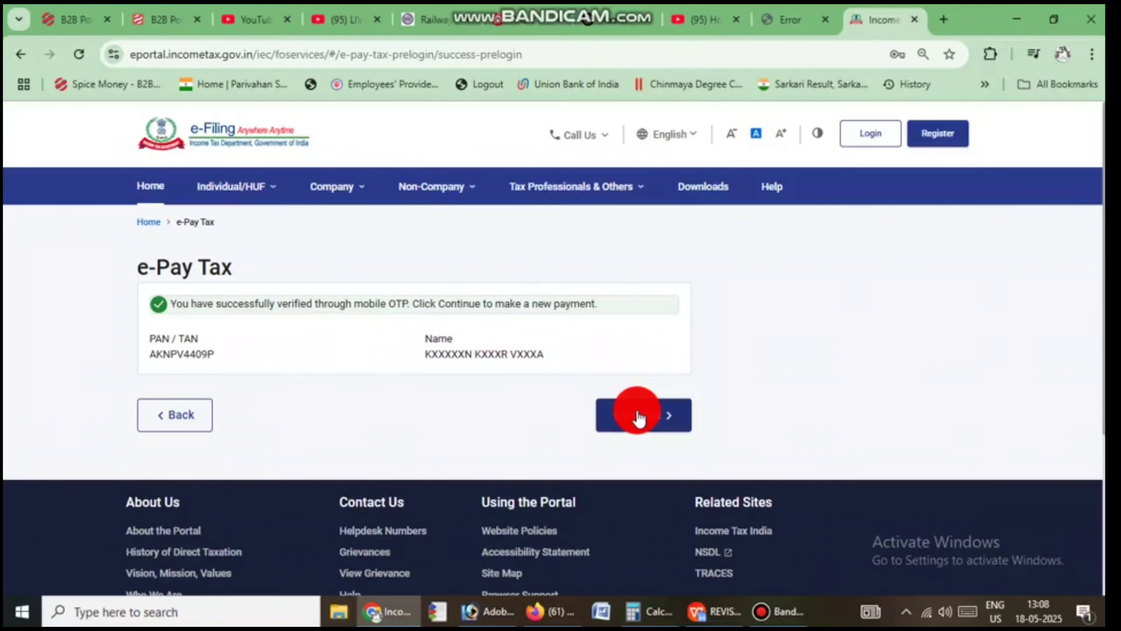
{"action": "left_click", "coordinate": [637, 415]}
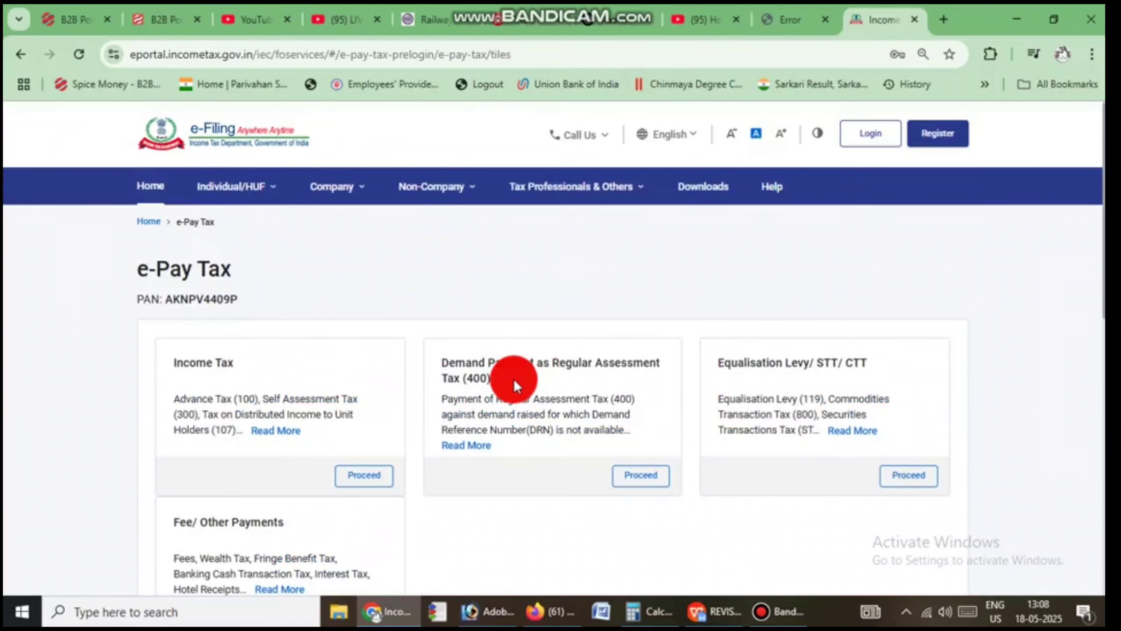
Step: Pick the Income Tax tile to open the New Payment form
{"action": "scroll", "coordinate": [147, 381], "scroll_direction": "down", "scroll_amount": 2}
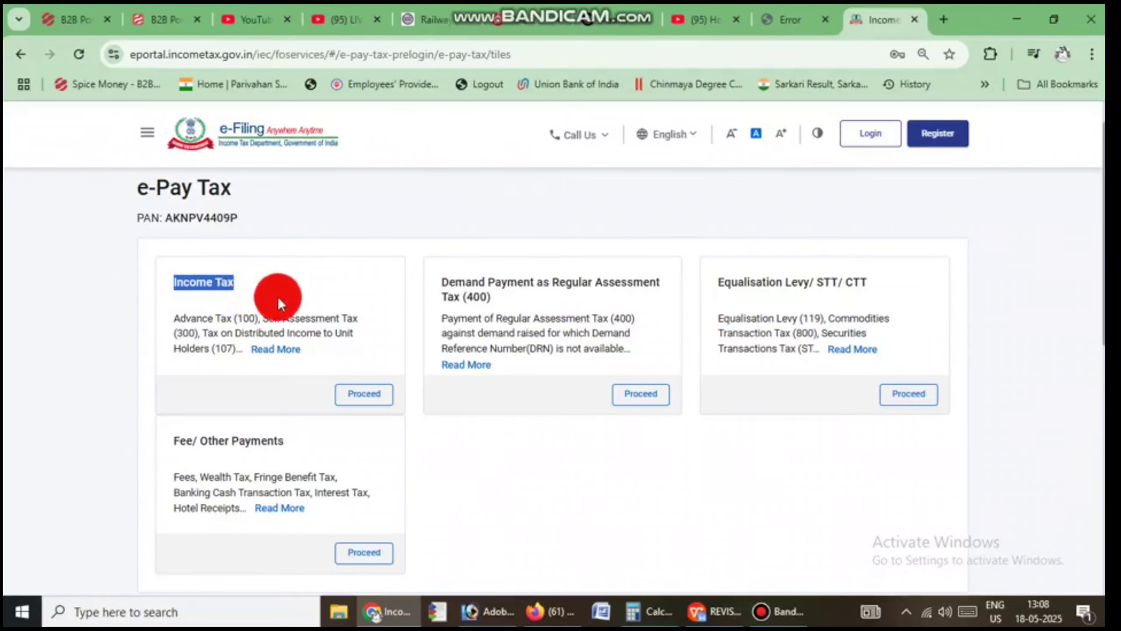
{"action": "scroll", "coordinate": [351, 290], "scroll_direction": "up", "scroll_amount": 2}
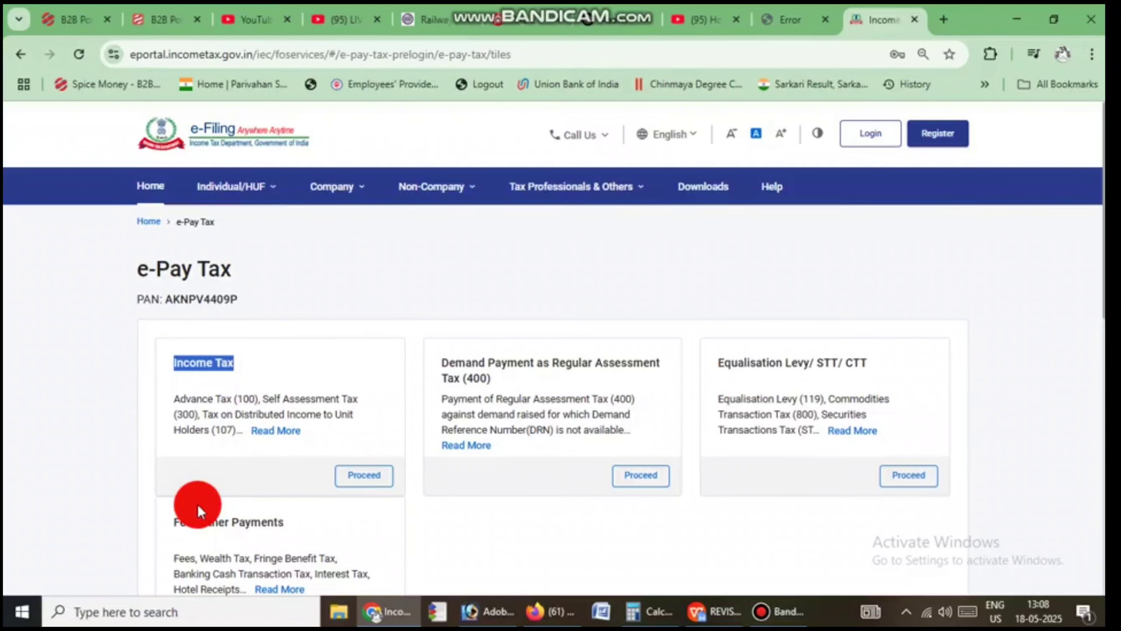
{"action": "left_click_drag", "start_coordinate": [157, 524], "coordinate": [301, 520]}
{"action": "left_click", "coordinate": [301, 520]}
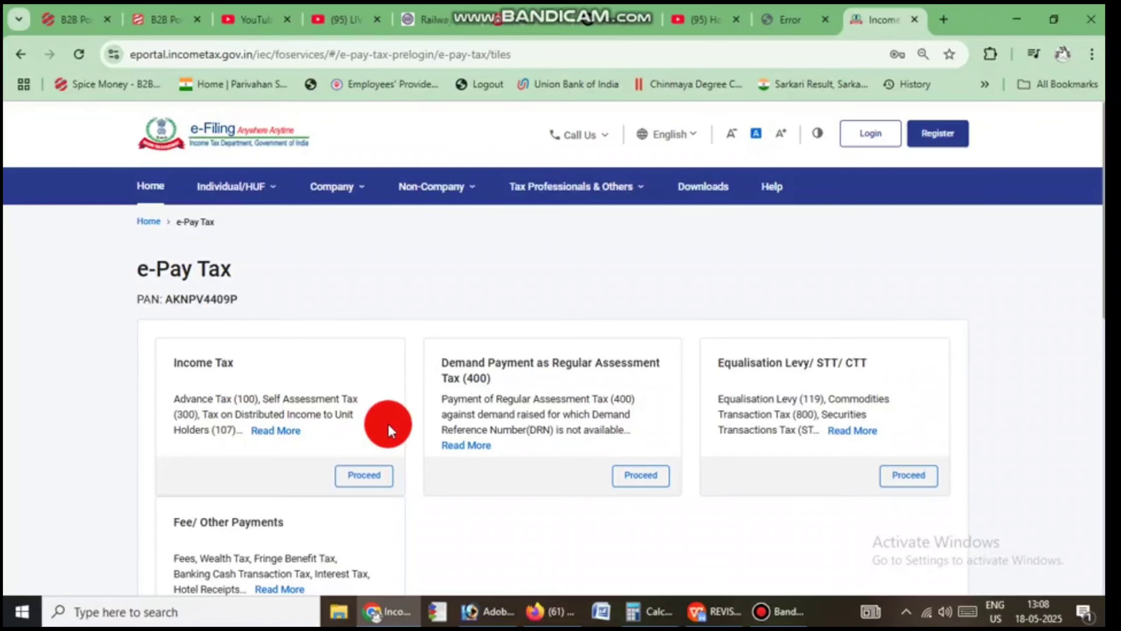
{"action": "left_click", "coordinate": [370, 485]}
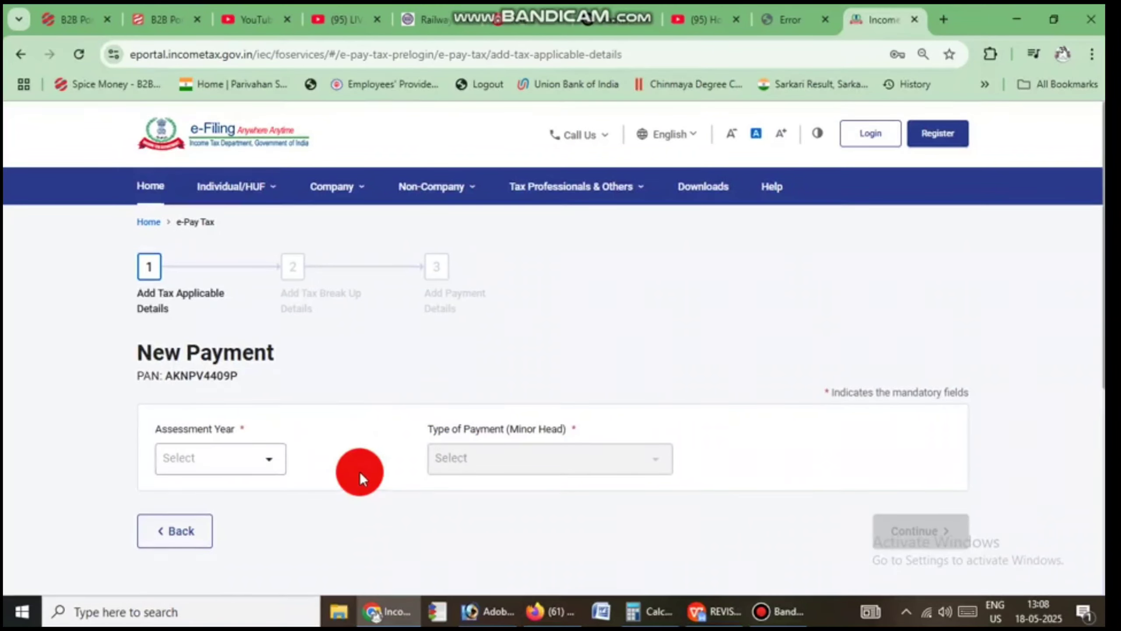
Step: Set Assessment Year 2025-26 and payment type Other Receipts (500)
{"action": "scroll", "coordinate": [349, 464], "scroll_direction": "down", "scroll_amount": 2}
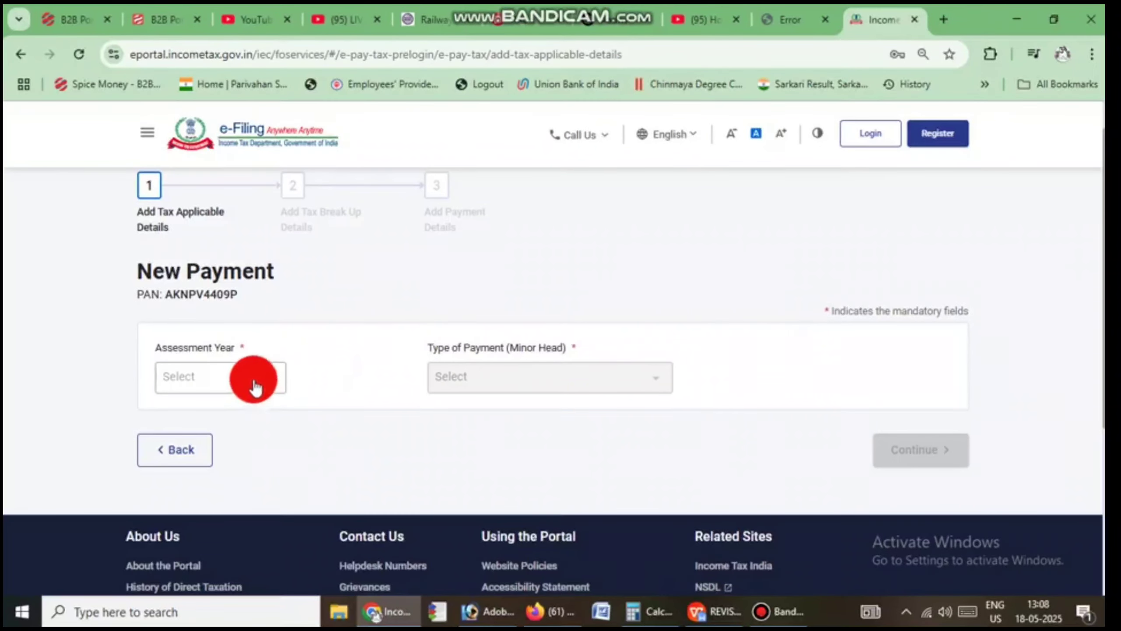
{"action": "left_click", "coordinate": [251, 376]}
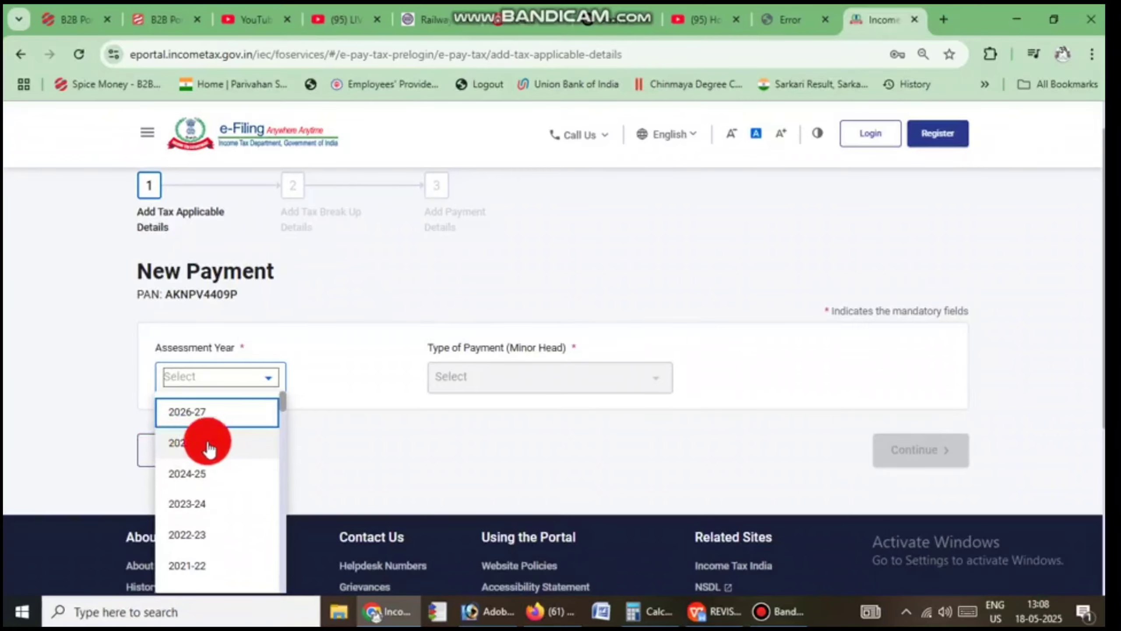
{"action": "left_click", "coordinate": [186, 442]}
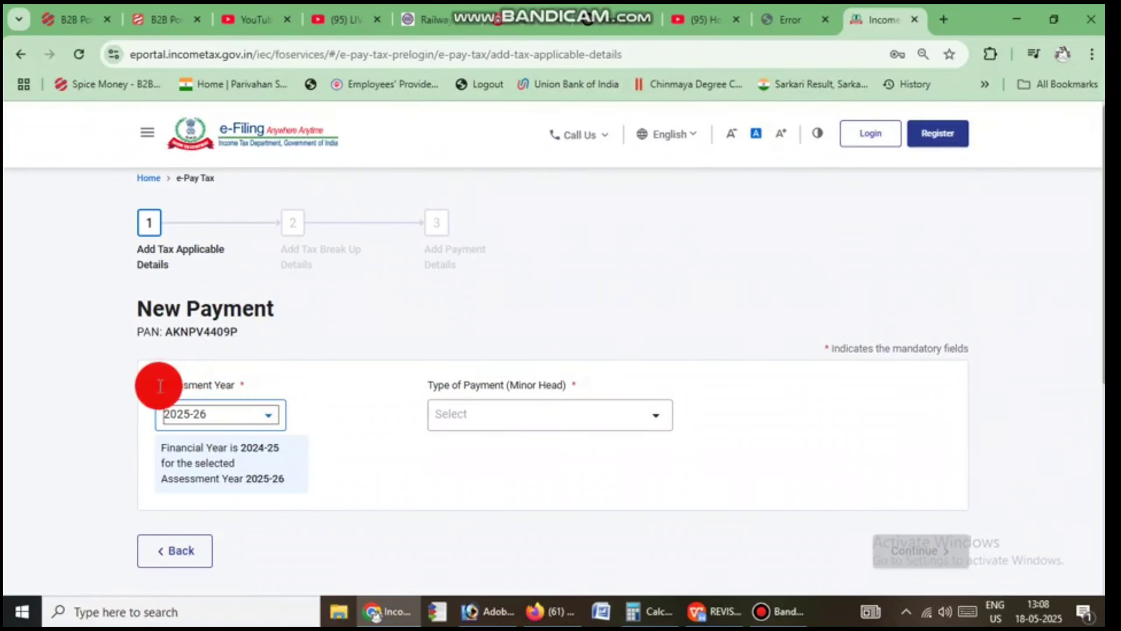
{"action": "left_click_drag", "start_coordinate": [154, 385], "coordinate": [245, 385]}
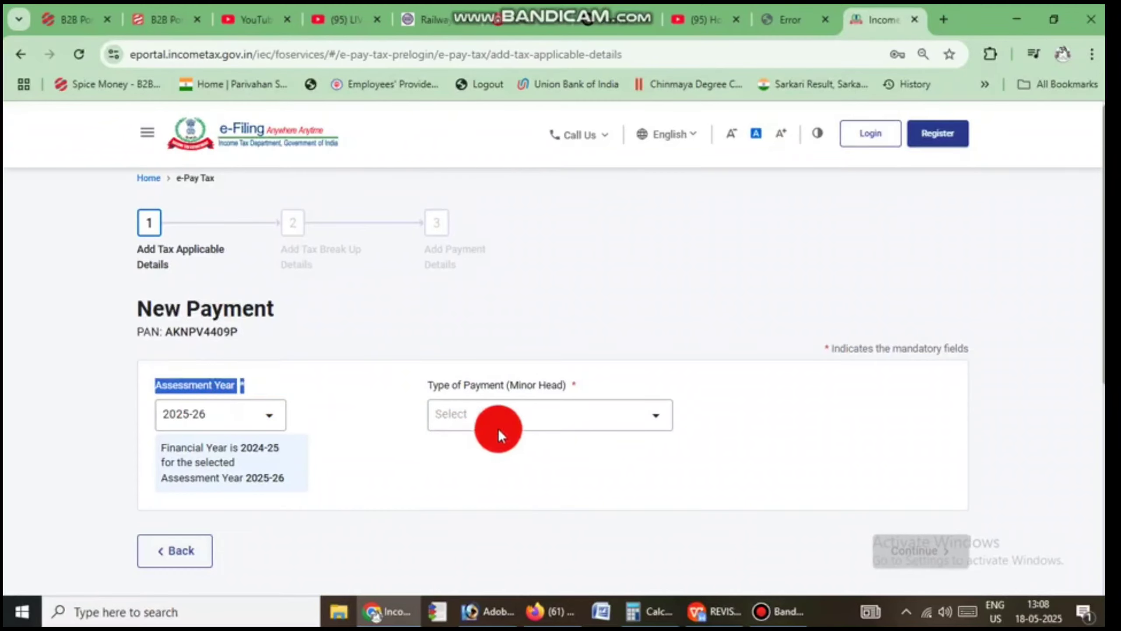
{"action": "left_click", "coordinate": [516, 418]}
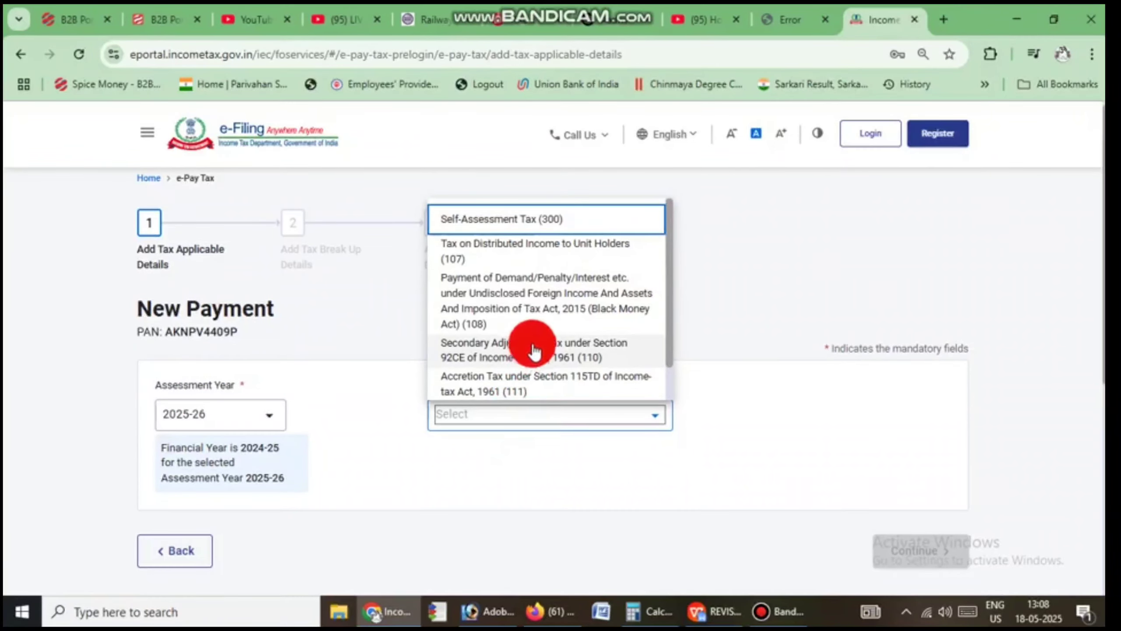
{"action": "scroll", "coordinate": [522, 342], "scroll_direction": "down", "scroll_amount": 3}
{"action": "scroll", "coordinate": [498, 329], "scroll_direction": "up", "scroll_amount": 3}
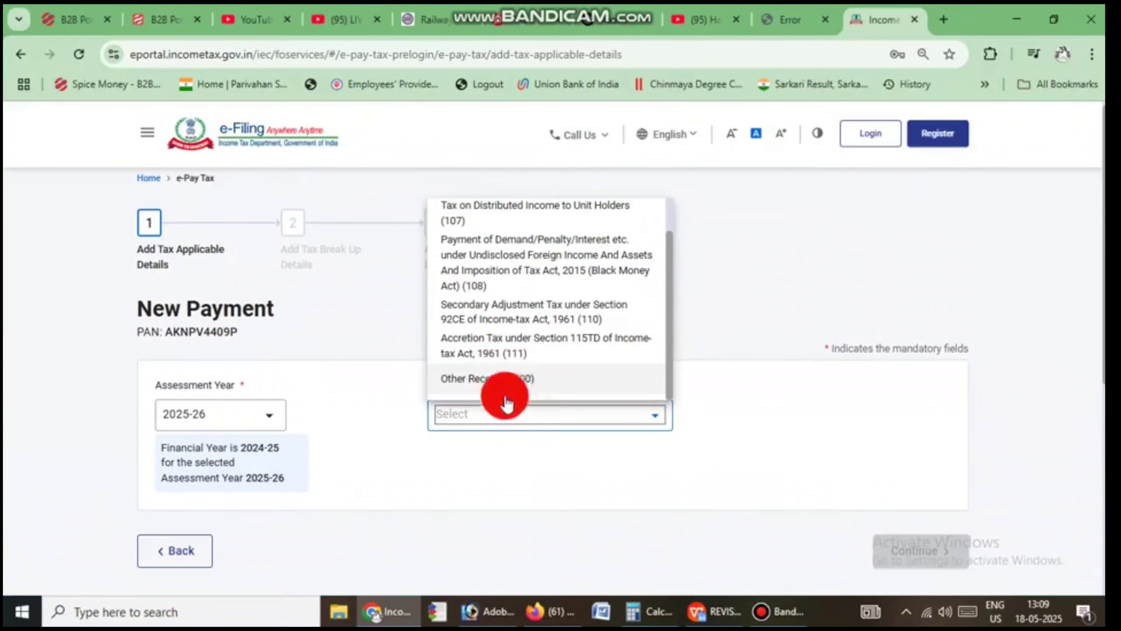
{"action": "left_click", "coordinate": [489, 384]}
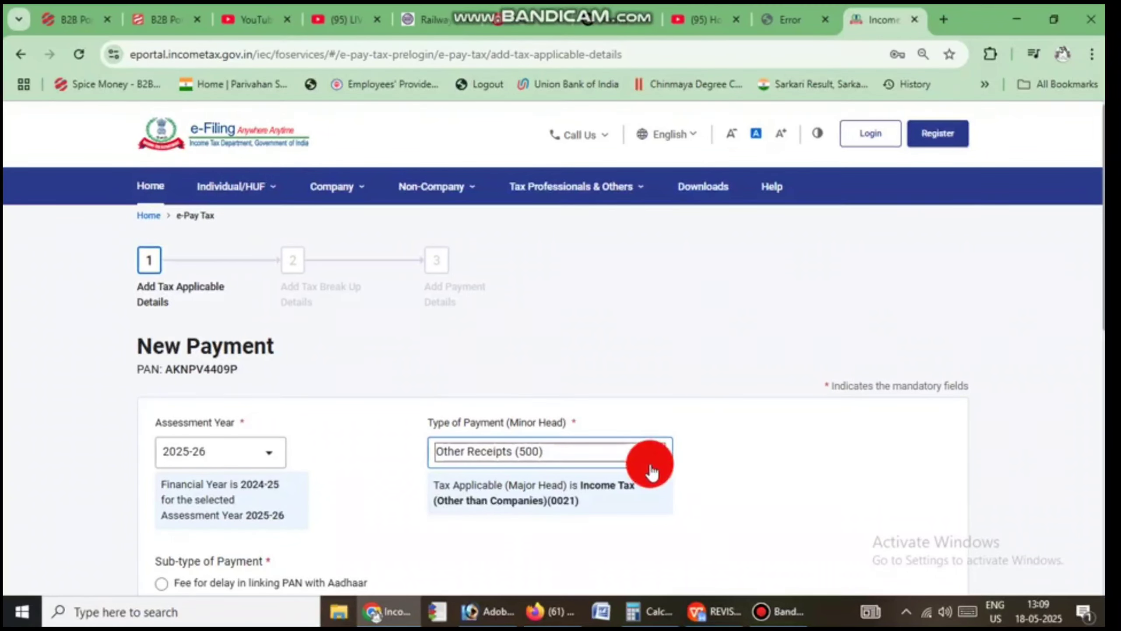
Step: Choose sub-type 'Fee for delay in linking PAN with Aadhaar' and continue to tax break-up
{"action": "scroll", "coordinate": [646, 468], "scroll_direction": "down", "scroll_amount": 3}
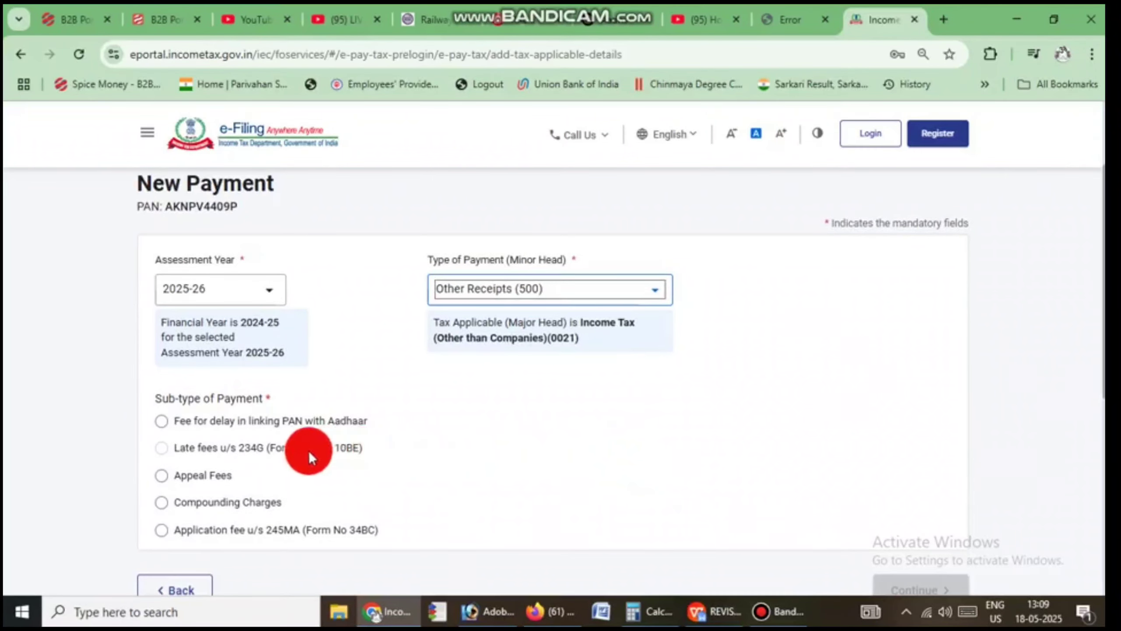
{"action": "left_click_drag", "start_coordinate": [152, 398], "coordinate": [301, 398]}
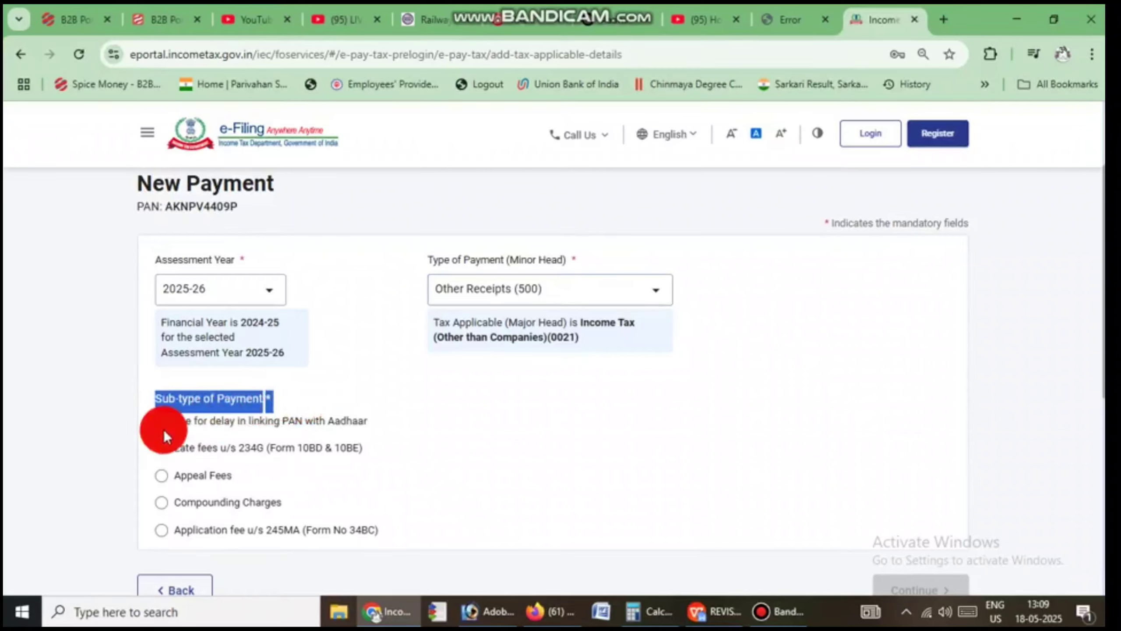
{"action": "left_click_drag", "start_coordinate": [381, 419], "coordinate": [163, 426]}
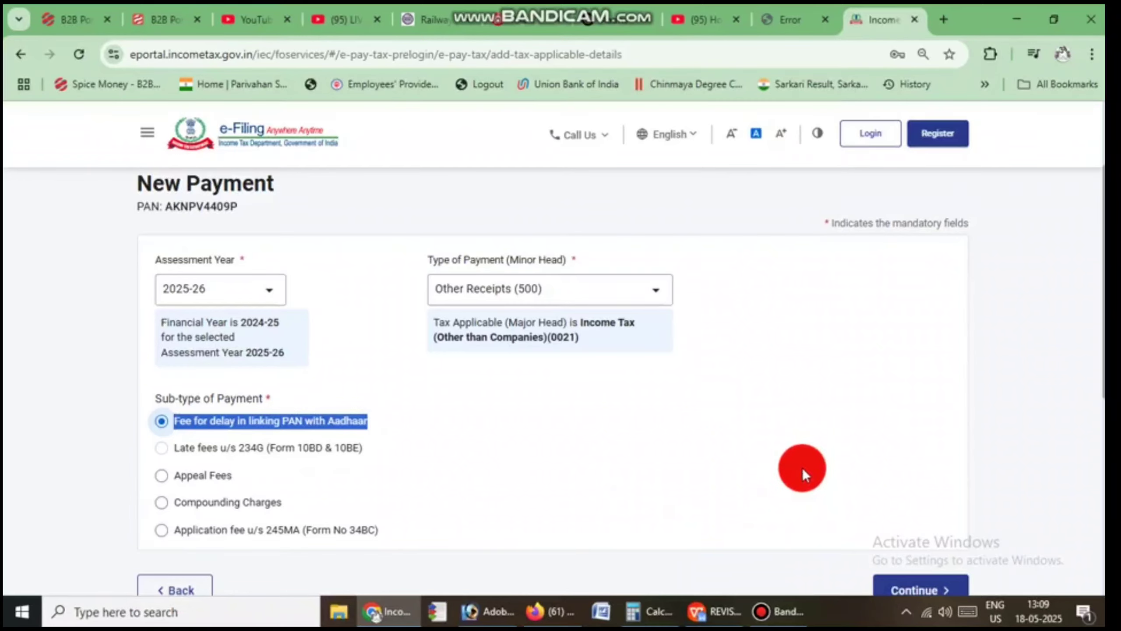
{"action": "scroll", "coordinate": [803, 468], "scroll_direction": "down", "scroll_amount": 2}
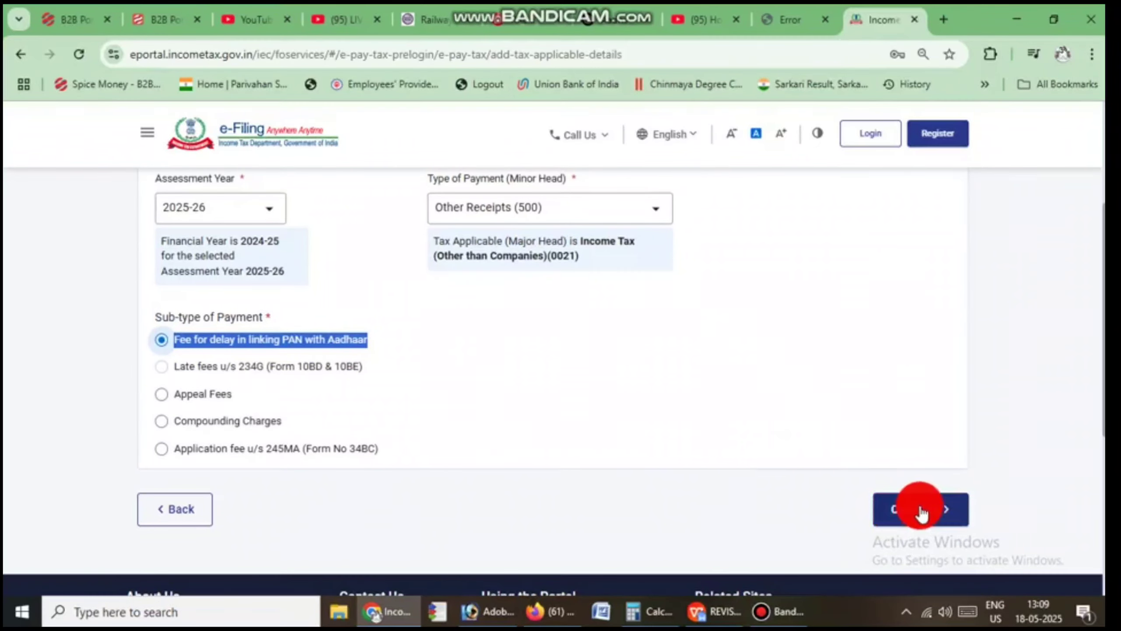
{"action": "left_click", "coordinate": [920, 513]}
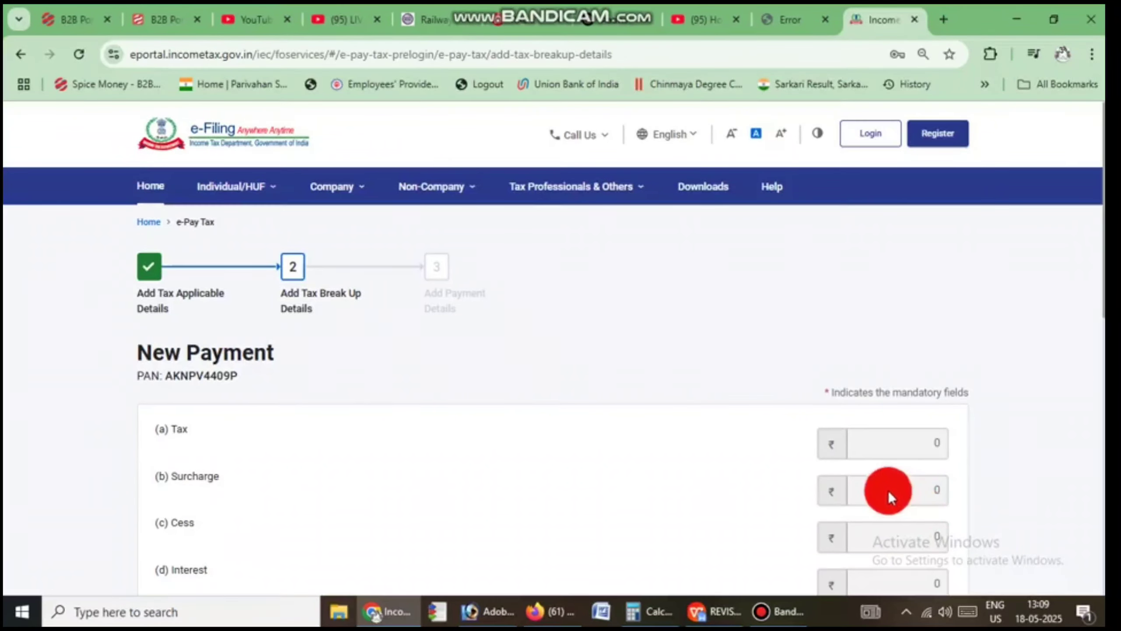
Step: Confirm ₹1,000 under Others and in the total, then continue to Add Payment Details
{"action": "scroll", "coordinate": [858, 439], "scroll_direction": "down", "scroll_amount": 7}
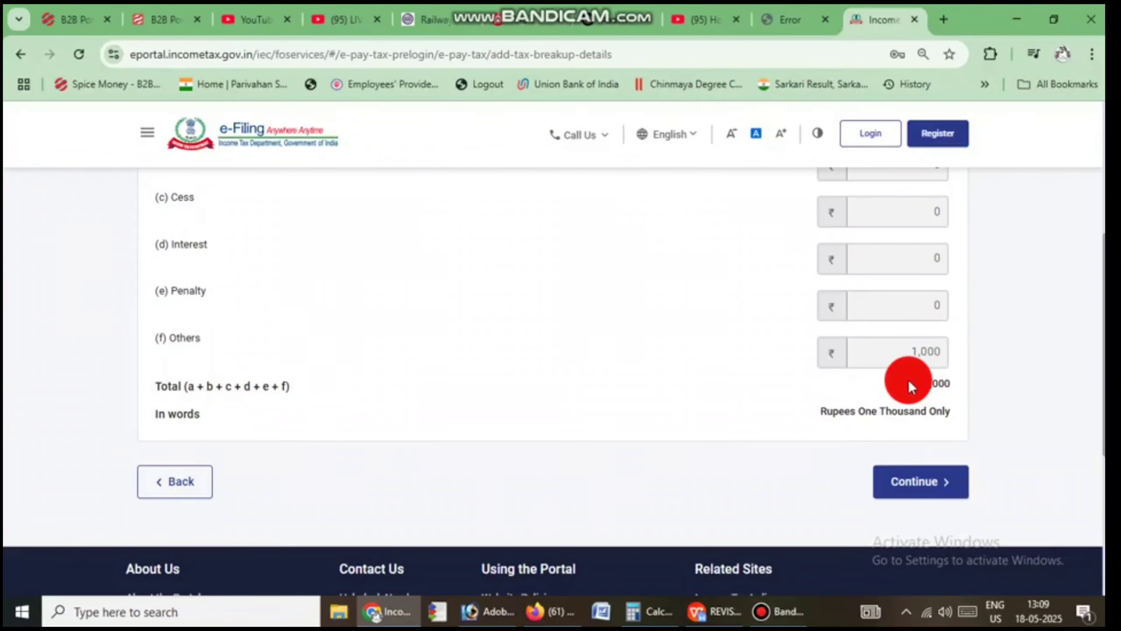
{"action": "double_click", "coordinate": [932, 384]}
{"action": "scroll", "coordinate": [385, 352], "scroll_direction": "up", "scroll_amount": 5}
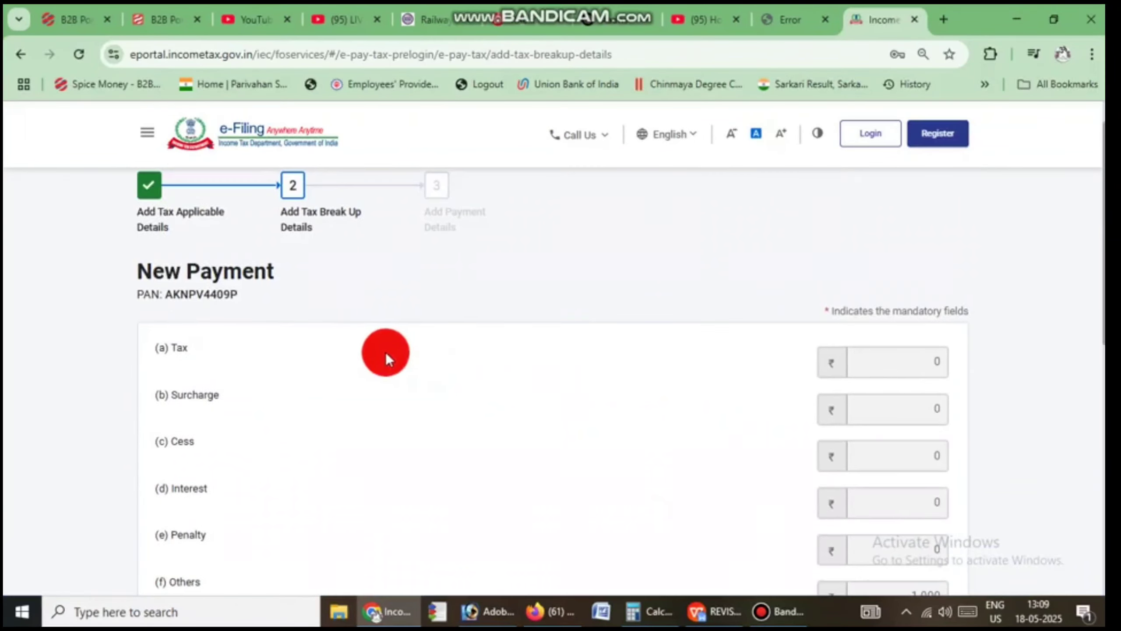
{"action": "scroll", "coordinate": [844, 482], "scroll_direction": "down", "scroll_amount": 5}
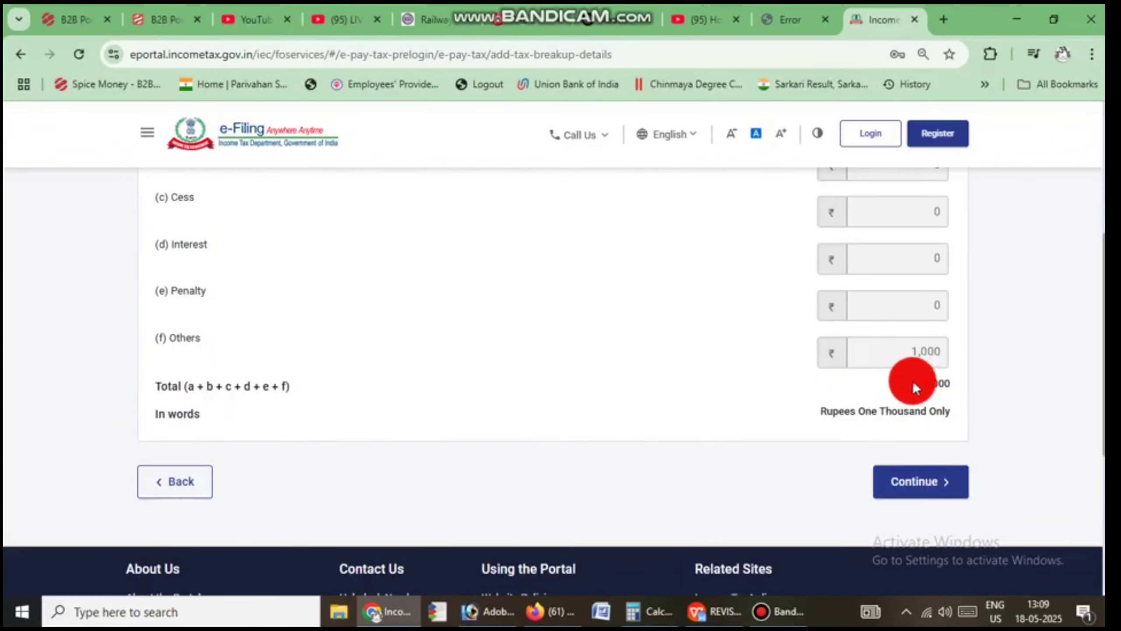
{"action": "left_click", "coordinate": [884, 489]}
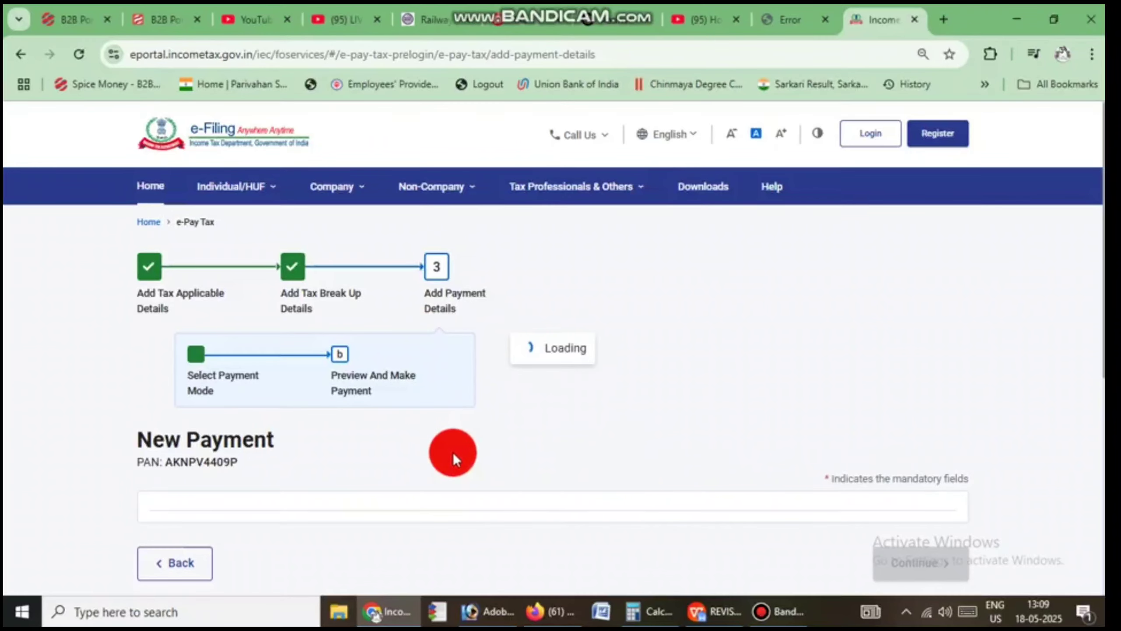
Step: Browse the payment modes and select Canara Bank under Payment Gateway
{"action": "scroll", "coordinate": [451, 456], "scroll_direction": "down", "scroll_amount": 3}
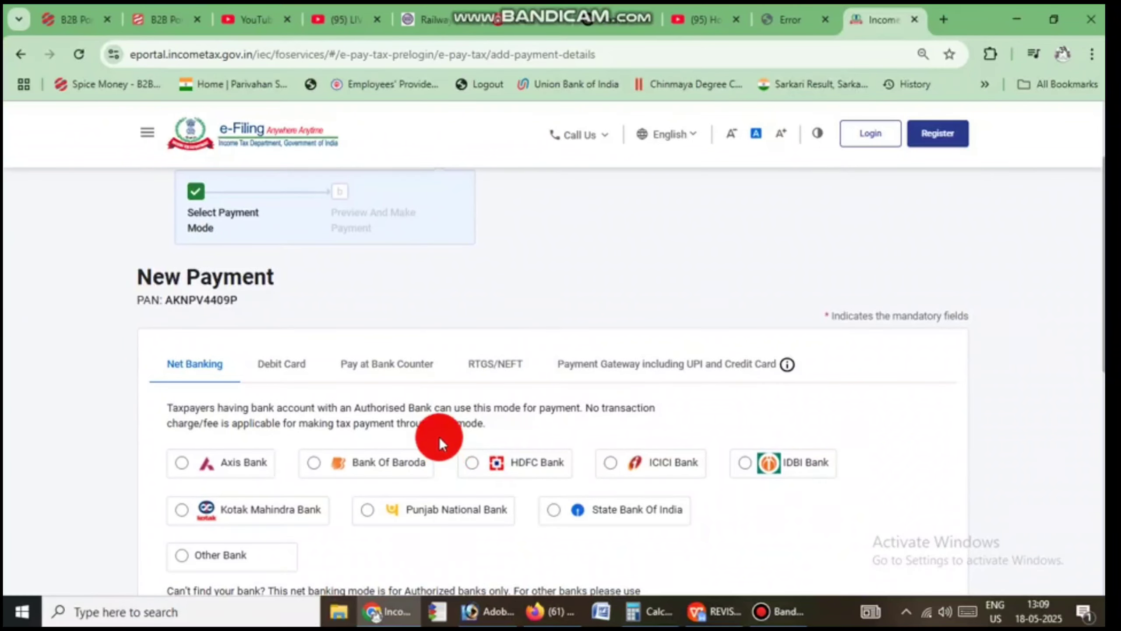
{"action": "scroll", "coordinate": [410, 419], "scroll_direction": "down", "scroll_amount": 2}
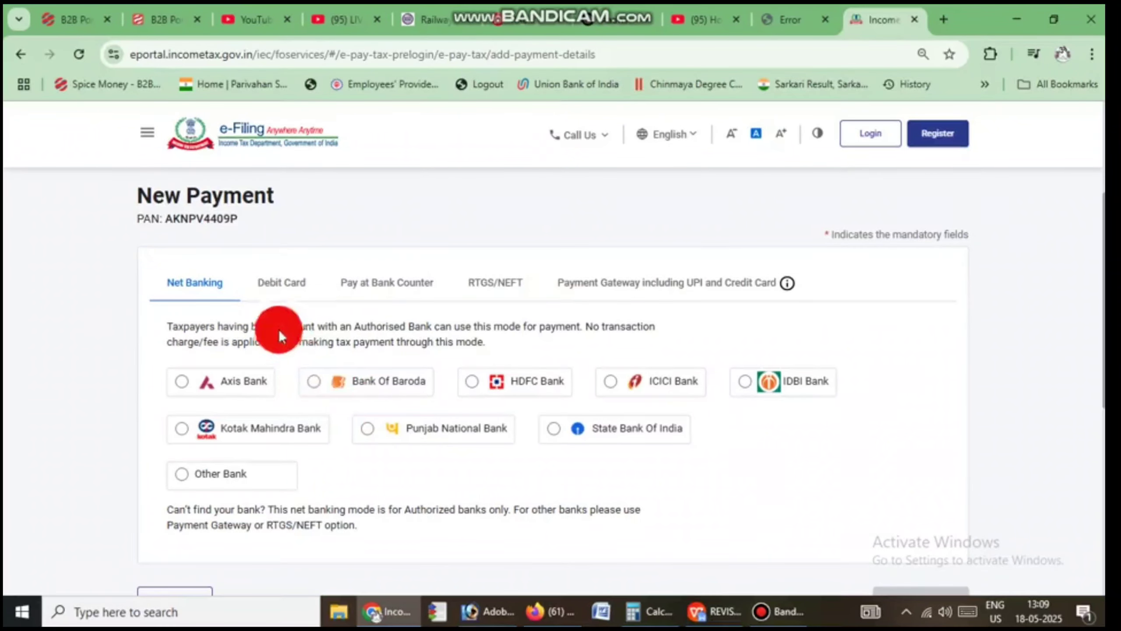
{"action": "left_click", "coordinate": [142, 265]}
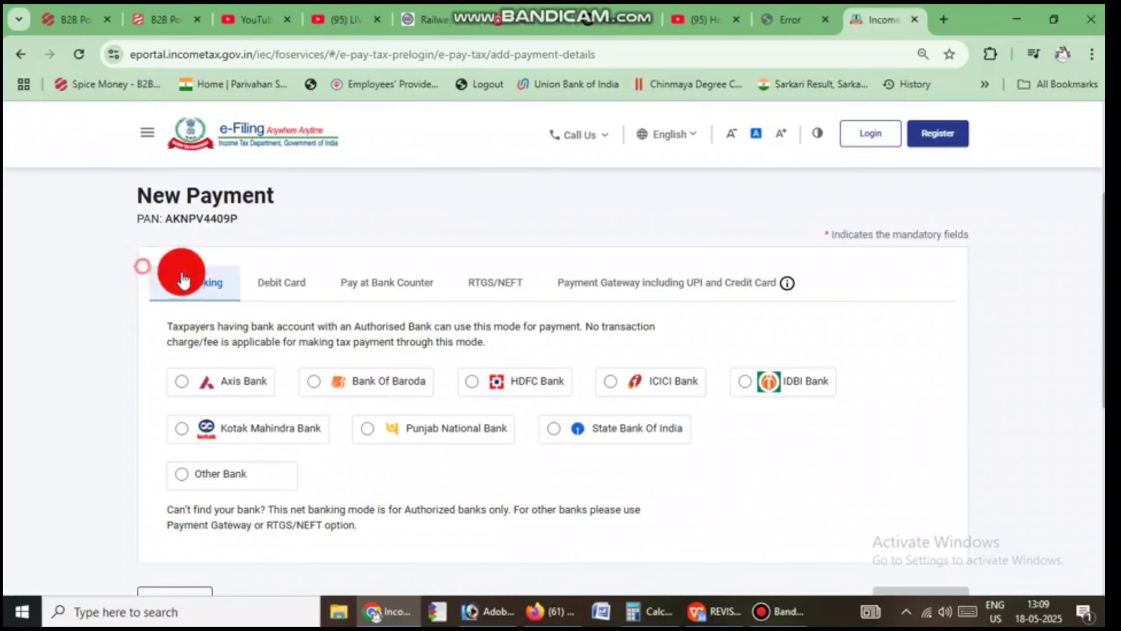
{"action": "left_click_drag", "start_coordinate": [184, 279], "coordinate": [337, 285]}
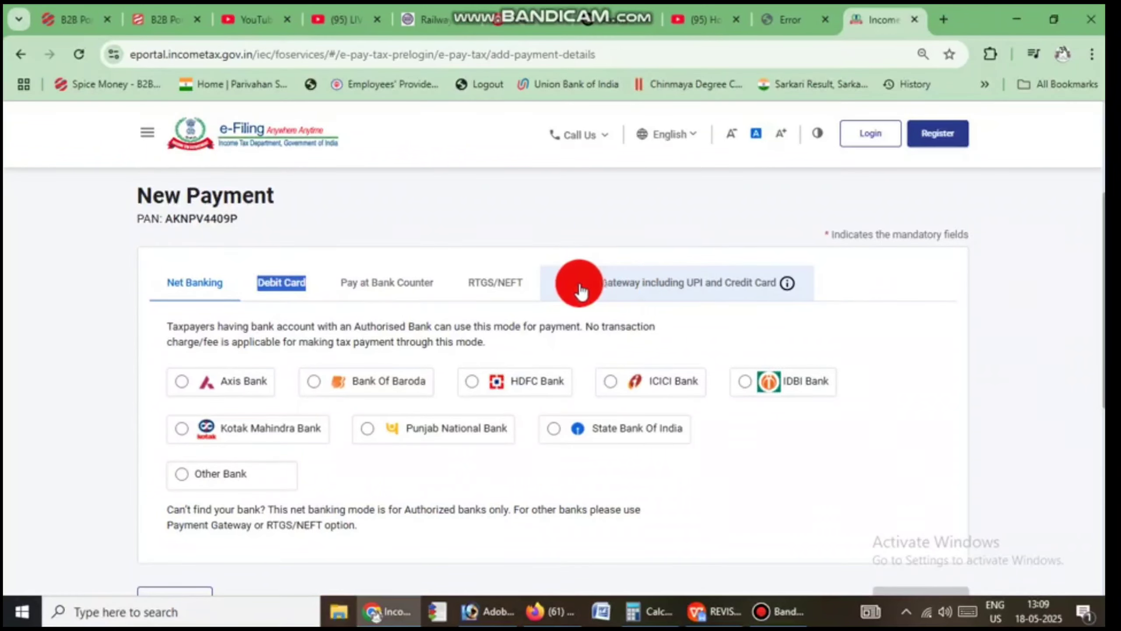
{"action": "left_click_drag", "start_coordinate": [550, 269], "coordinate": [708, 284]}
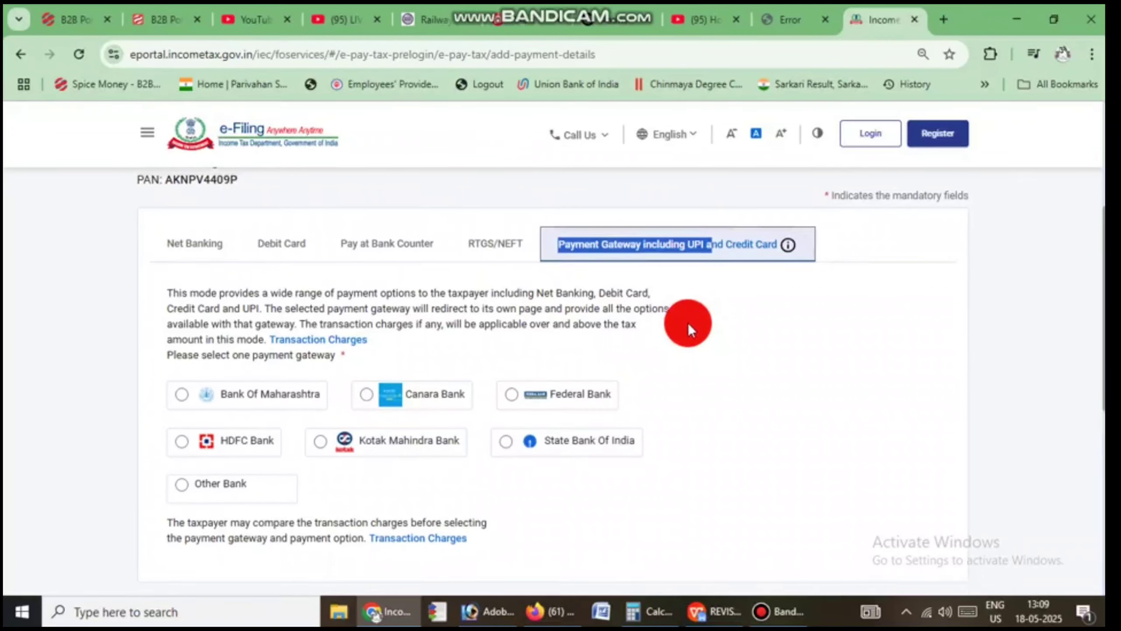
{"action": "scroll", "coordinate": [687, 324], "scroll_direction": "up", "scroll_amount": 2}
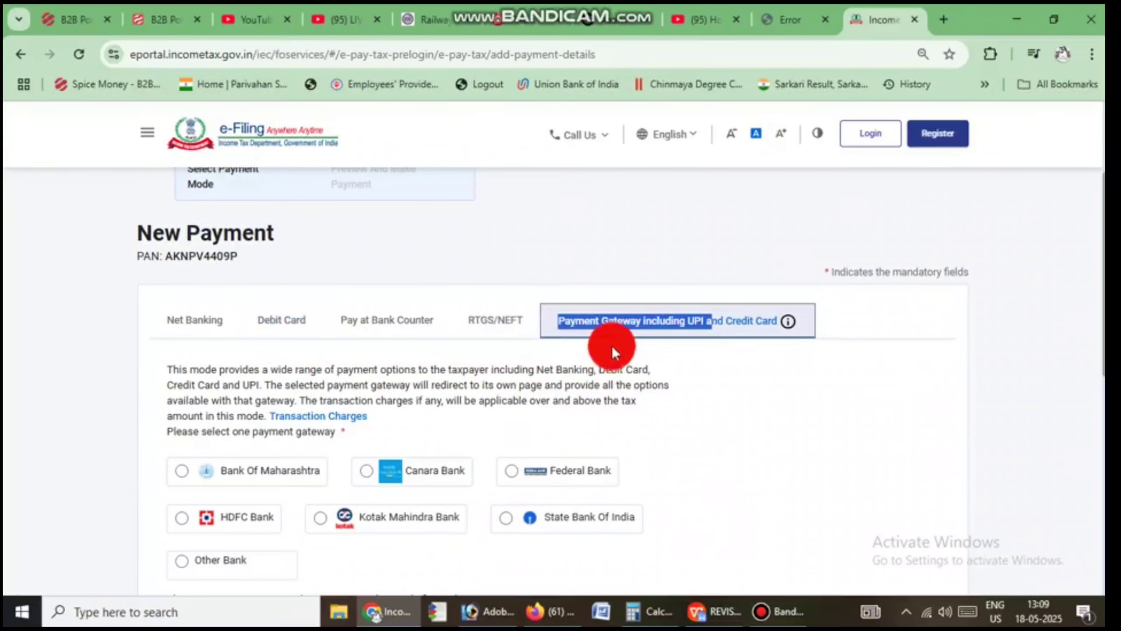
{"action": "scroll", "coordinate": [680, 344], "scroll_direction": "down", "scroll_amount": 2}
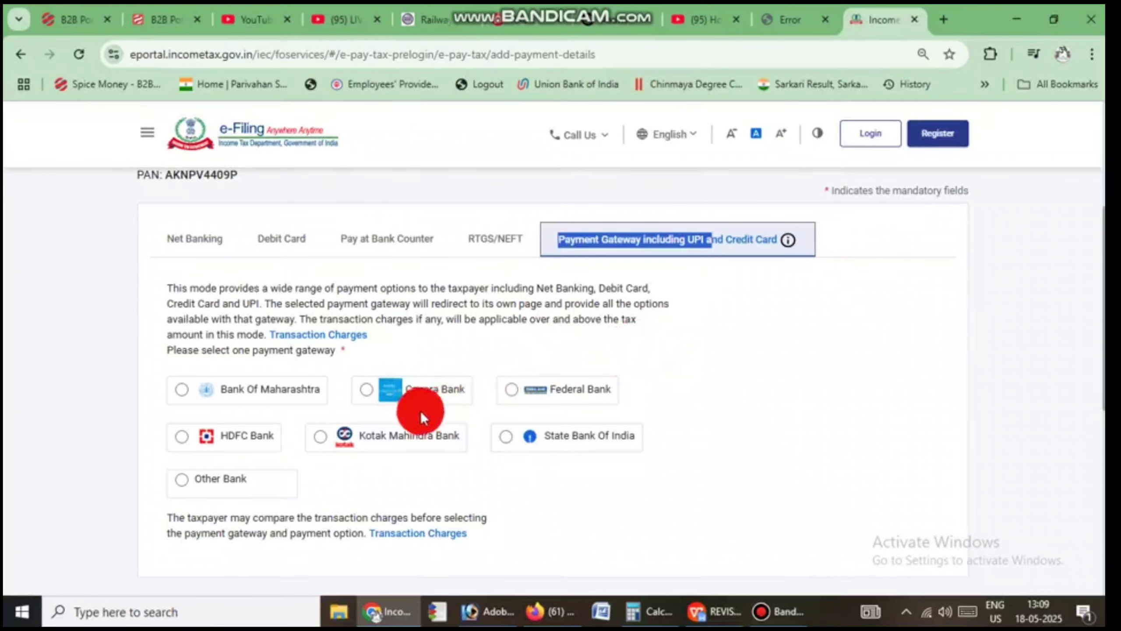
{"action": "left_click", "coordinate": [391, 388]}
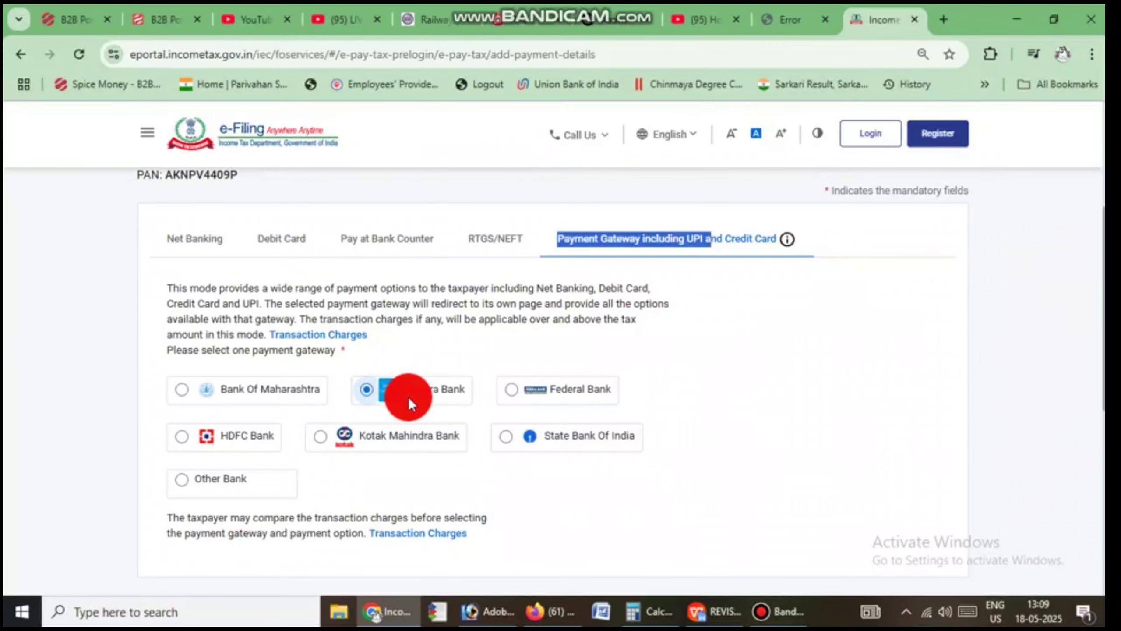
Step: Switch to Debit Card with Canara Bank and continue to the payment Preview
{"action": "scroll", "coordinate": [409, 397], "scroll_direction": "down", "scroll_amount": 2}
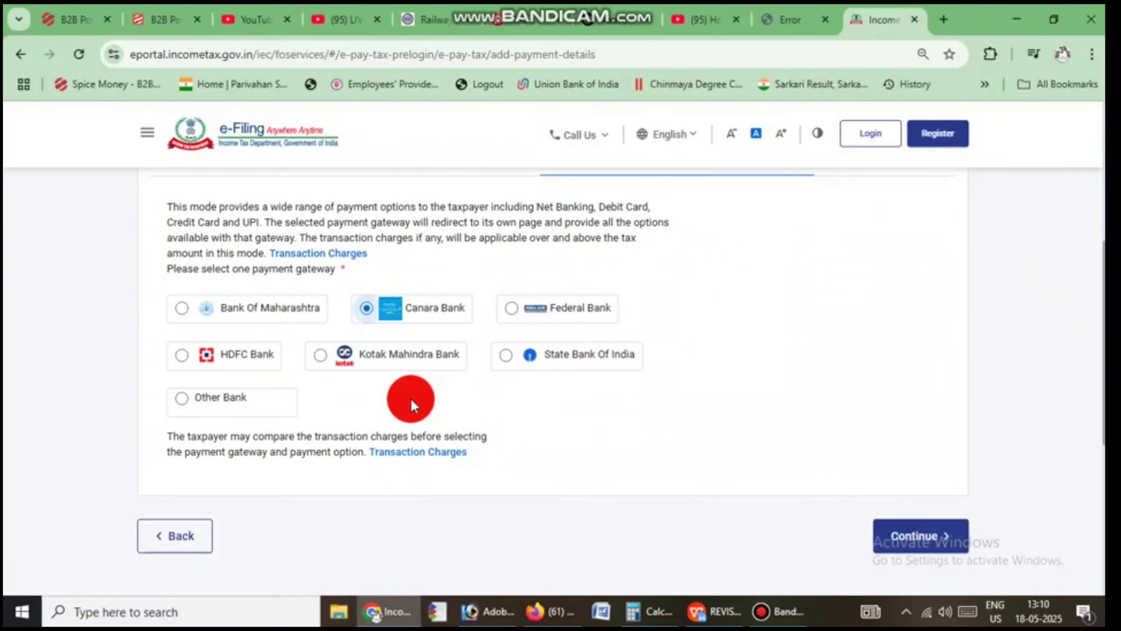
{"action": "scroll", "coordinate": [411, 398], "scroll_direction": "up", "scroll_amount": 2}
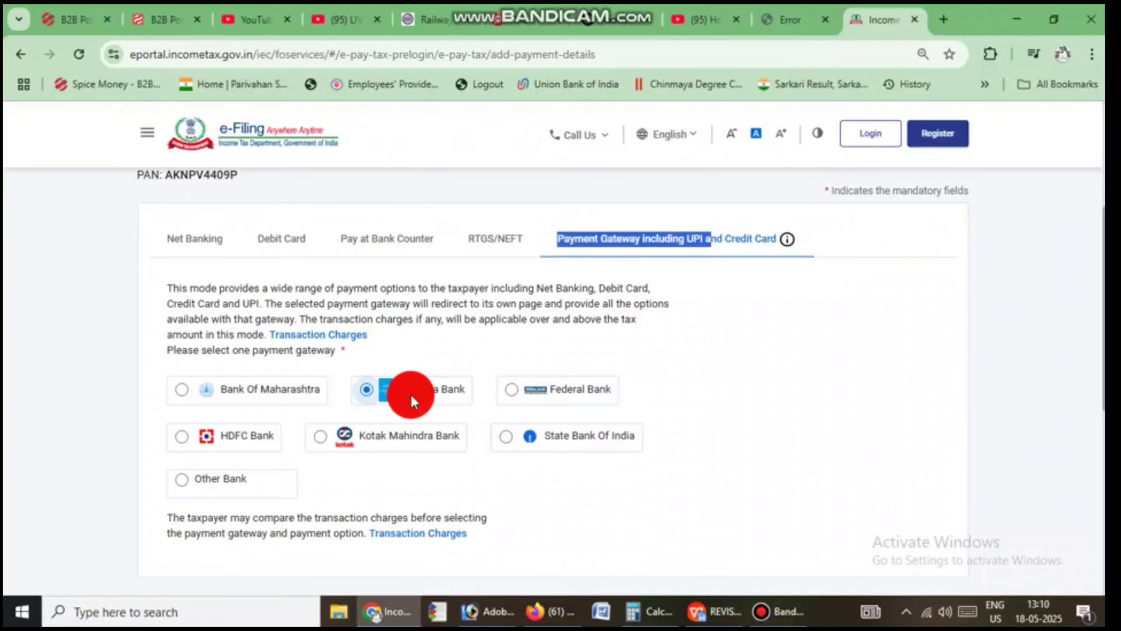
{"action": "scroll", "coordinate": [362, 340], "scroll_direction": "up", "scroll_amount": 2}
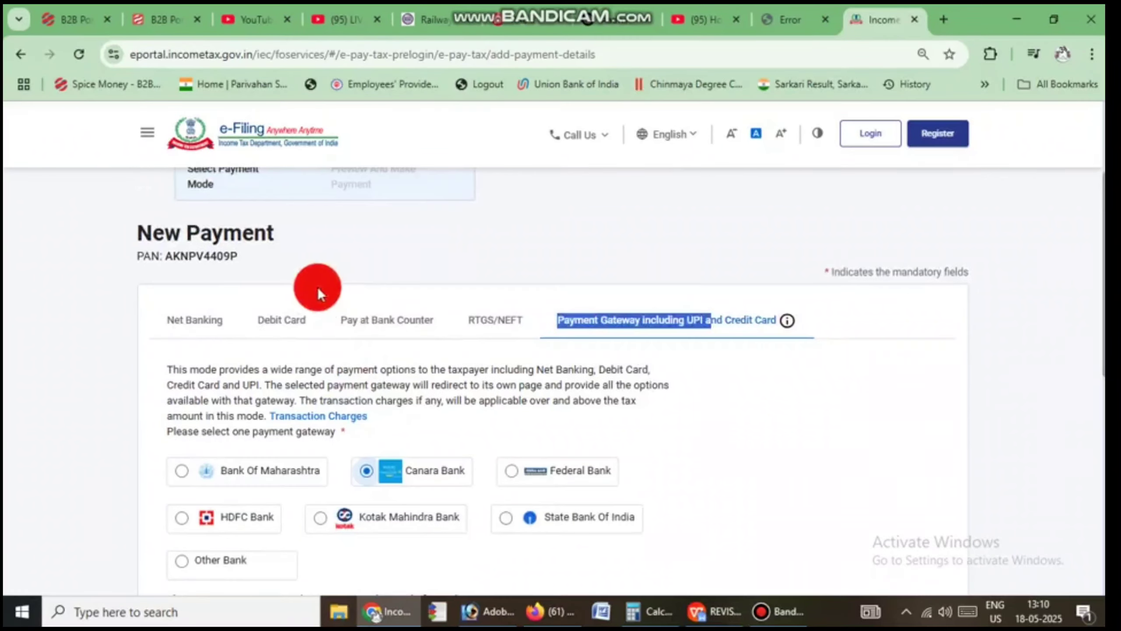
{"action": "left_click", "coordinate": [284, 315]}
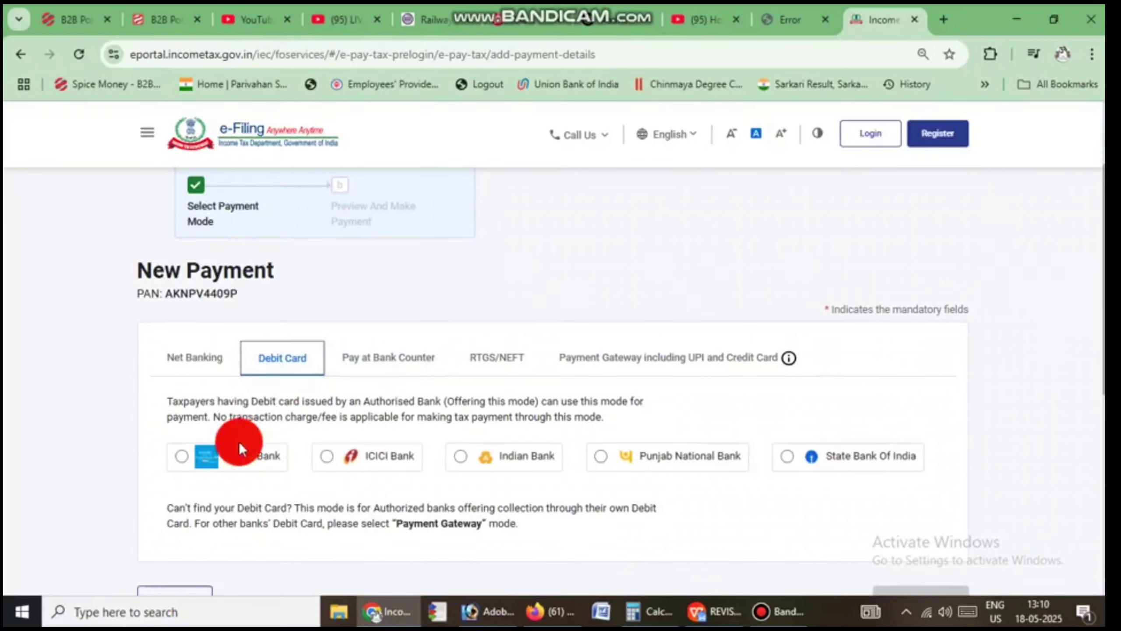
{"action": "left_click", "coordinate": [181, 457]}
{"action": "scroll", "coordinate": [488, 477], "scroll_direction": "down", "scroll_amount": 2}
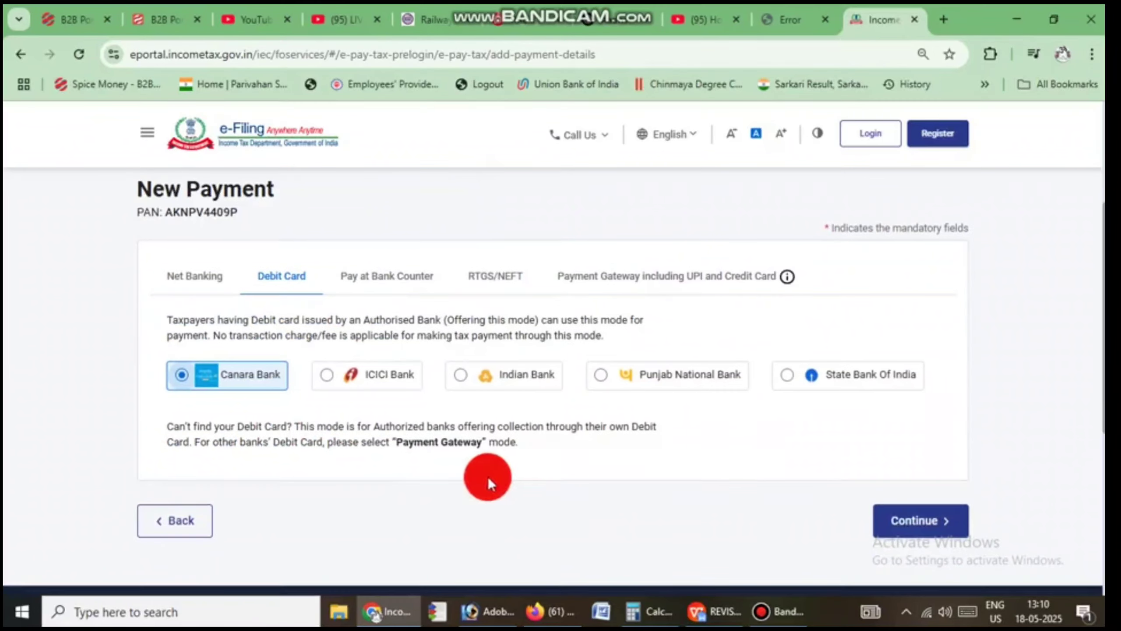
{"action": "left_click", "coordinate": [913, 520]}
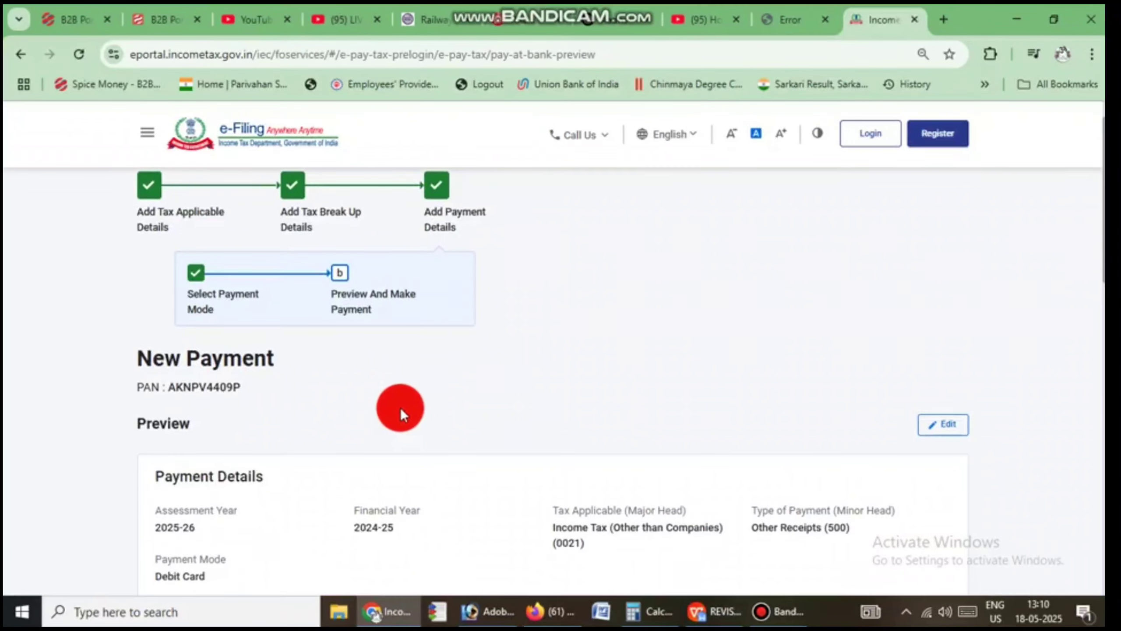
Step: Choose to pay the ₹1,000 PAN–Aadhaar late-link fee immediately
{"action": "scroll", "coordinate": [443, 424], "scroll_direction": "down", "scroll_amount": 6}
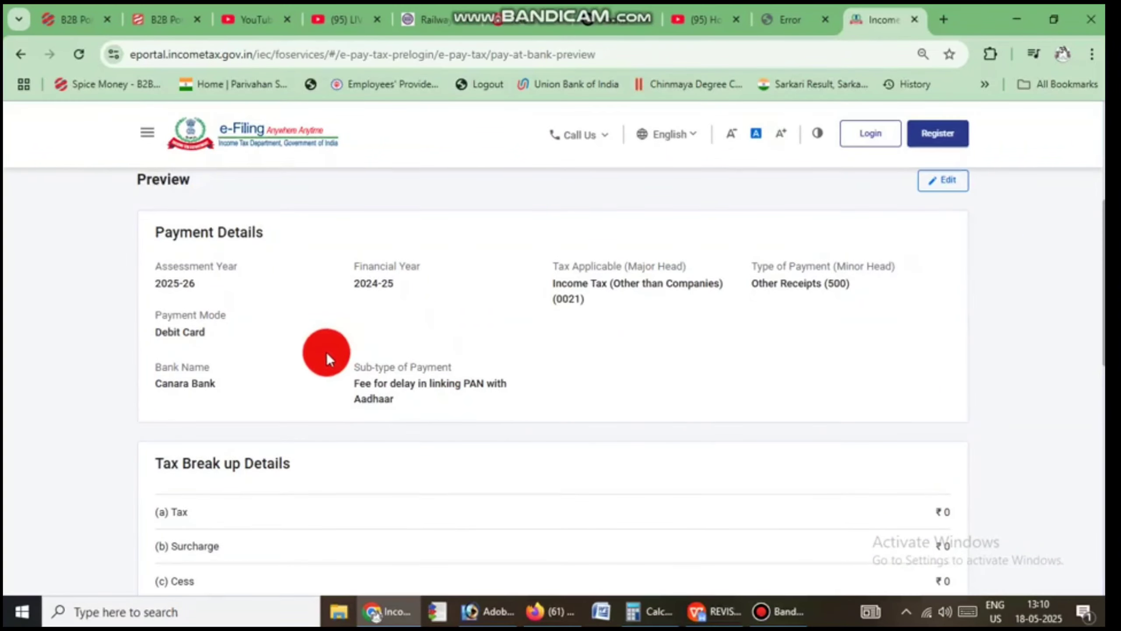
{"action": "scroll", "coordinate": [328, 355], "scroll_direction": "down", "scroll_amount": 6}
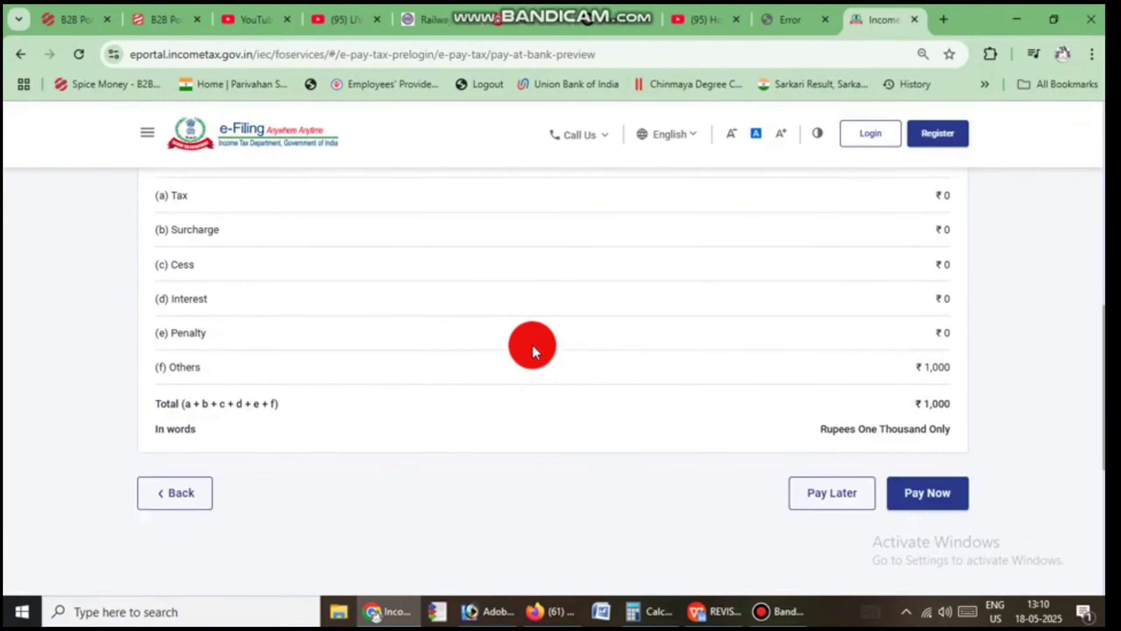
{"action": "left_click", "coordinate": [917, 486]}
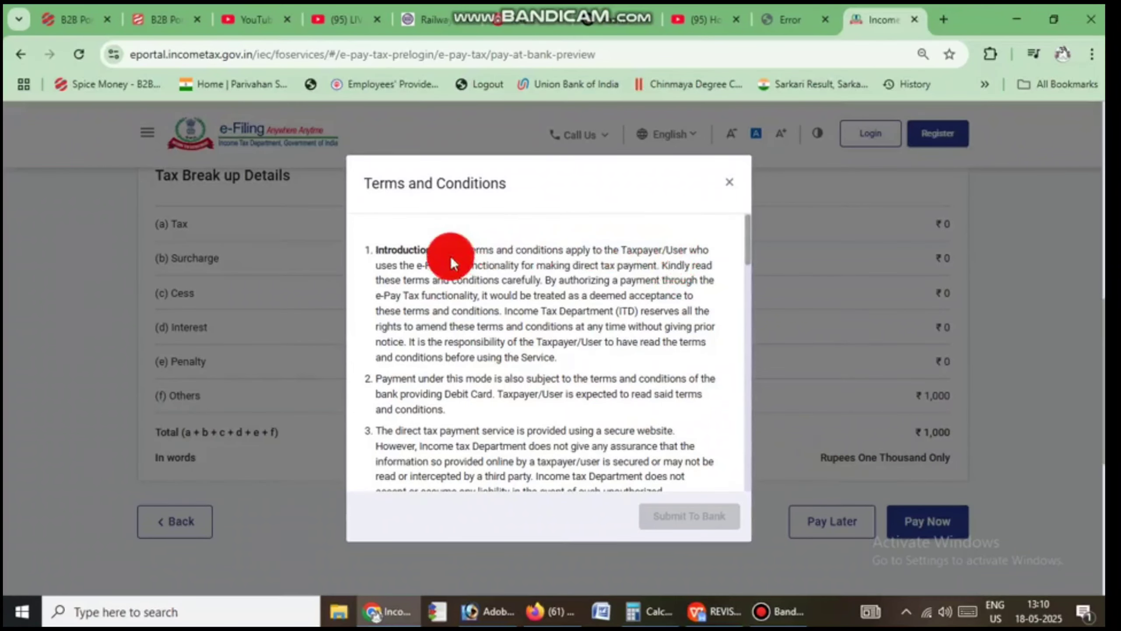
Step: Agree to the terms and conditions and submit the ₹1,000 challan to Canara Bank
{"action": "scroll", "coordinate": [441, 259], "scroll_direction": "down", "scroll_amount": 4}
{"action": "scroll", "coordinate": [424, 252], "scroll_direction": "up", "scroll_amount": 5}
{"action": "left_click_drag", "start_coordinate": [372, 185], "coordinate": [513, 177]}
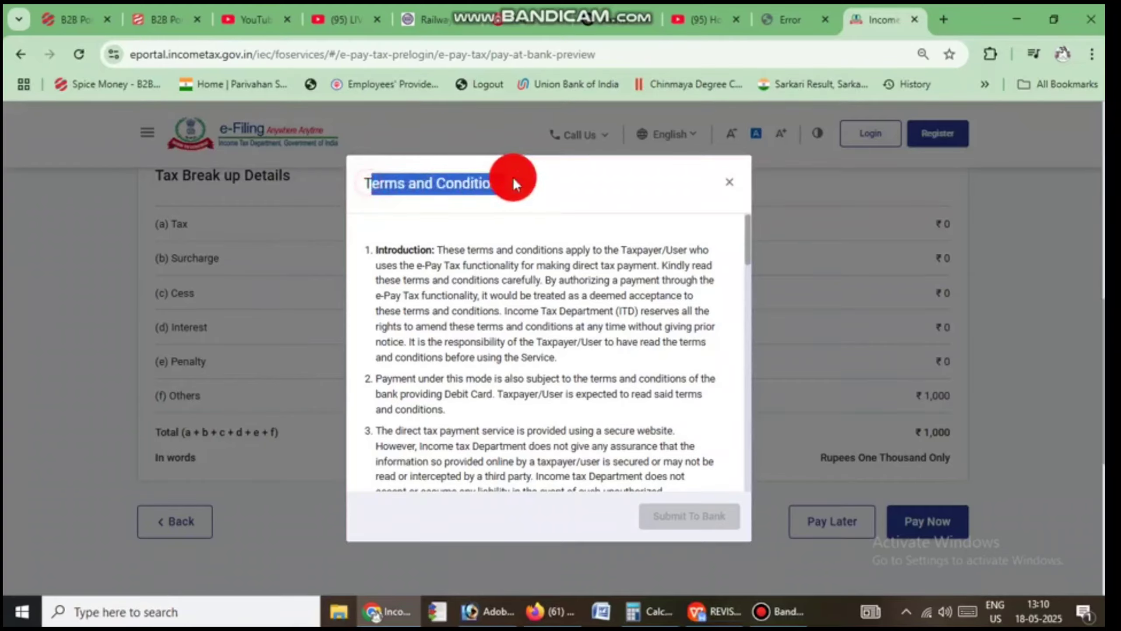
{"action": "scroll", "coordinate": [477, 292], "scroll_direction": "down", "scroll_amount": 3}
{"action": "scroll", "coordinate": [495, 314], "scroll_direction": "down", "scroll_amount": 9}
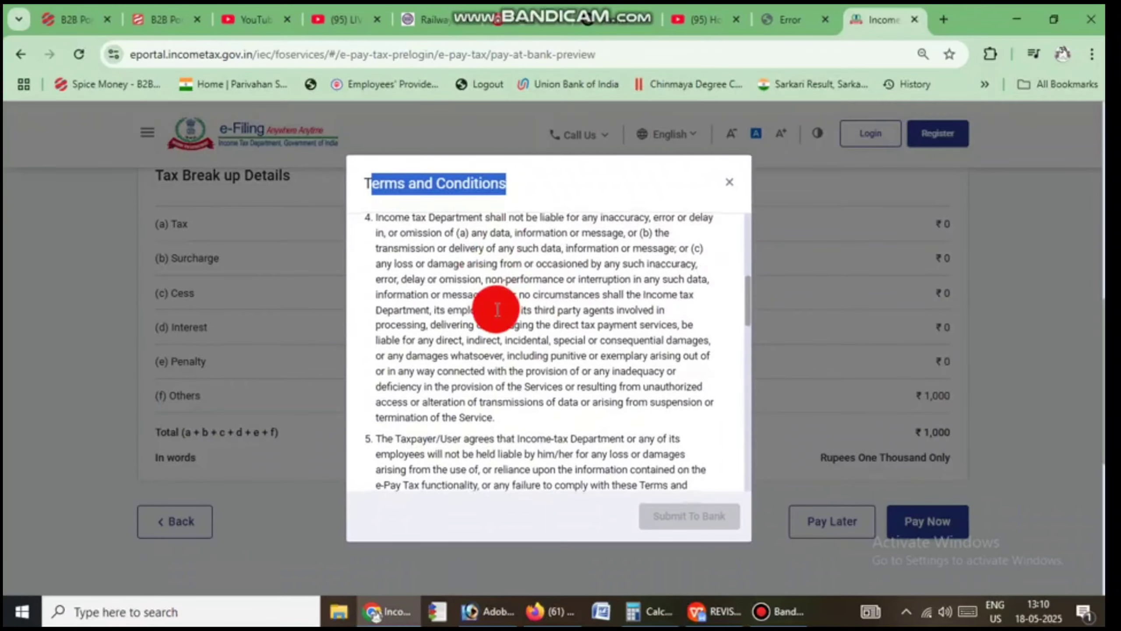
{"action": "left_click_drag", "start_coordinate": [748, 382], "coordinate": [754, 457]}
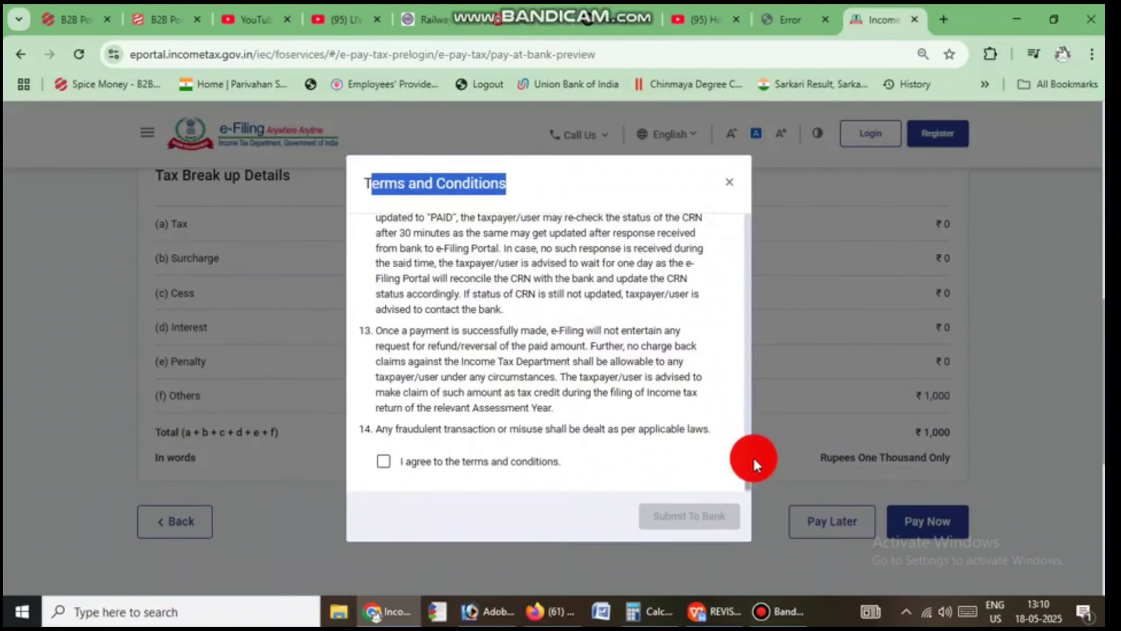
{"action": "left_click", "coordinate": [383, 461]}
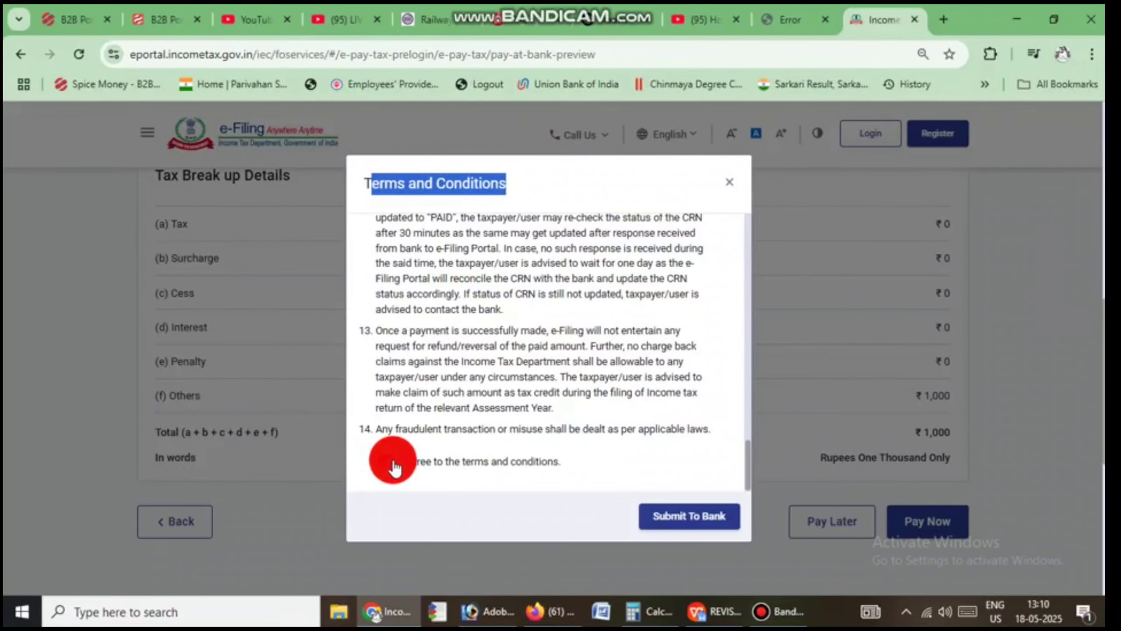
{"action": "left_click", "coordinate": [682, 516]}
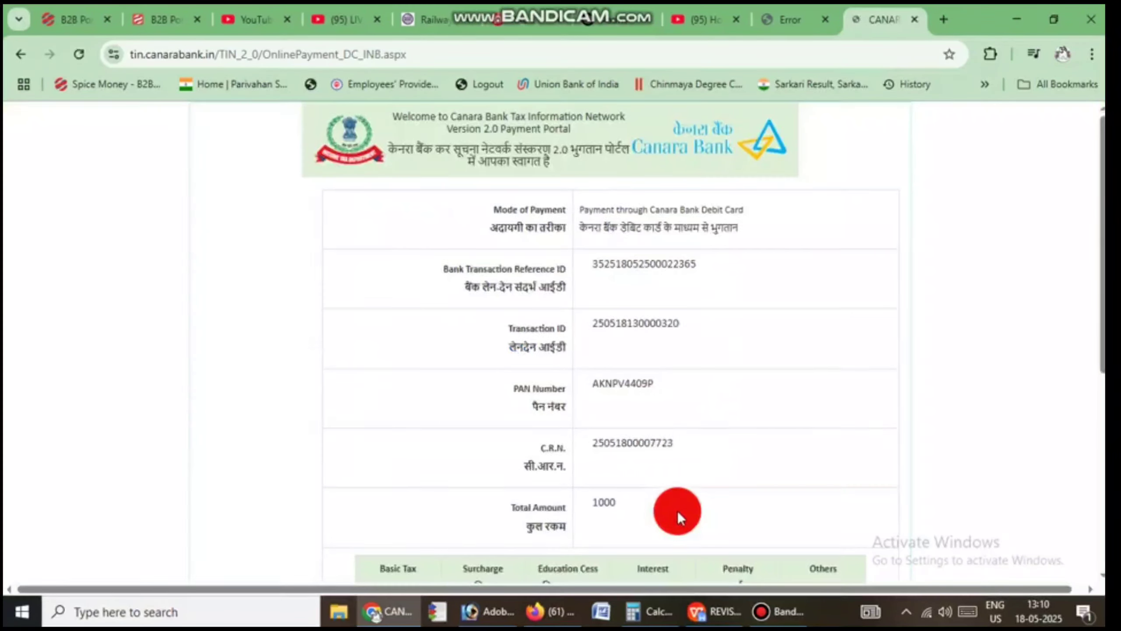
Step: Enter the e-mail address on the ₹1,000 payment details and continue to debit-card payment
{"action": "scroll", "coordinate": [721, 401], "scroll_direction": "down", "scroll_amount": 7}
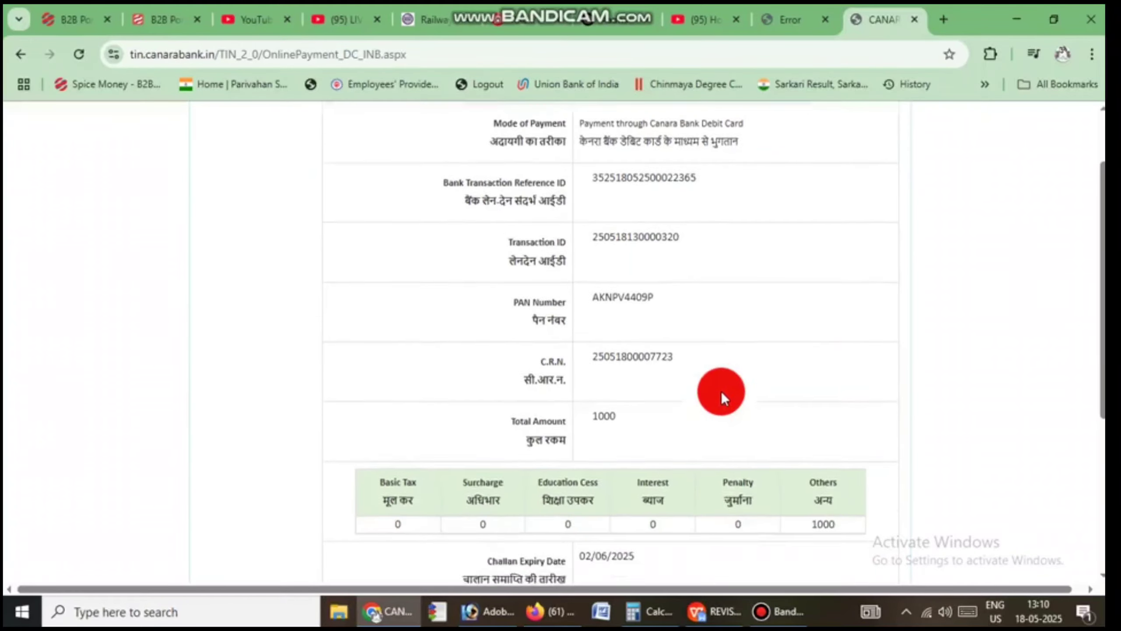
{"action": "scroll", "coordinate": [699, 371], "scroll_direction": "down", "scroll_amount": 1}
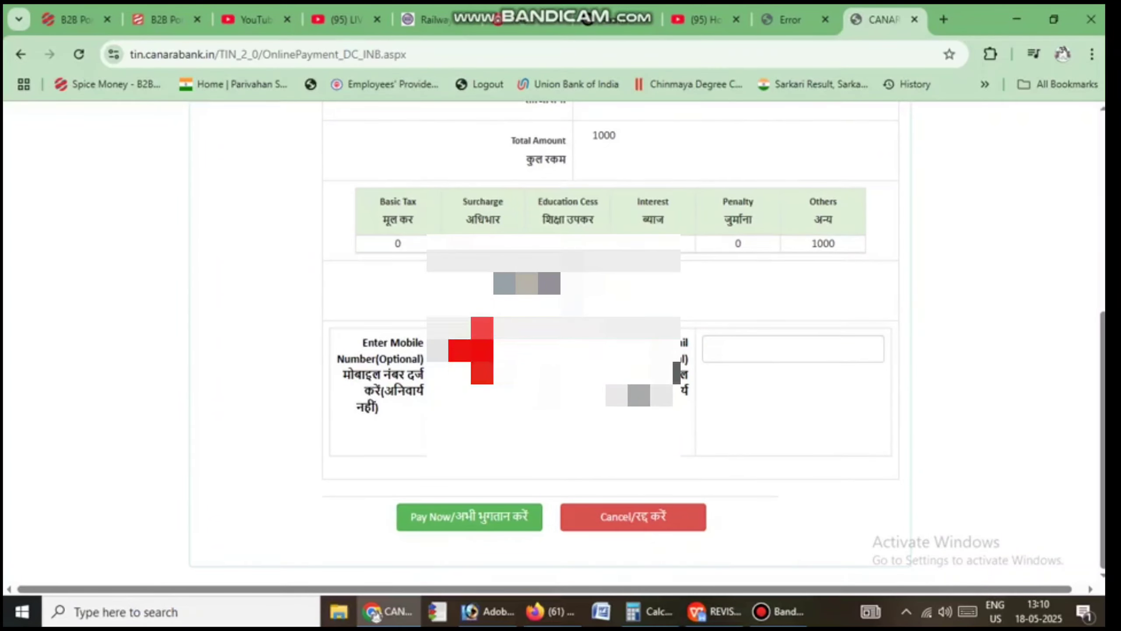
{"action": "left_click", "coordinate": [470, 350]}
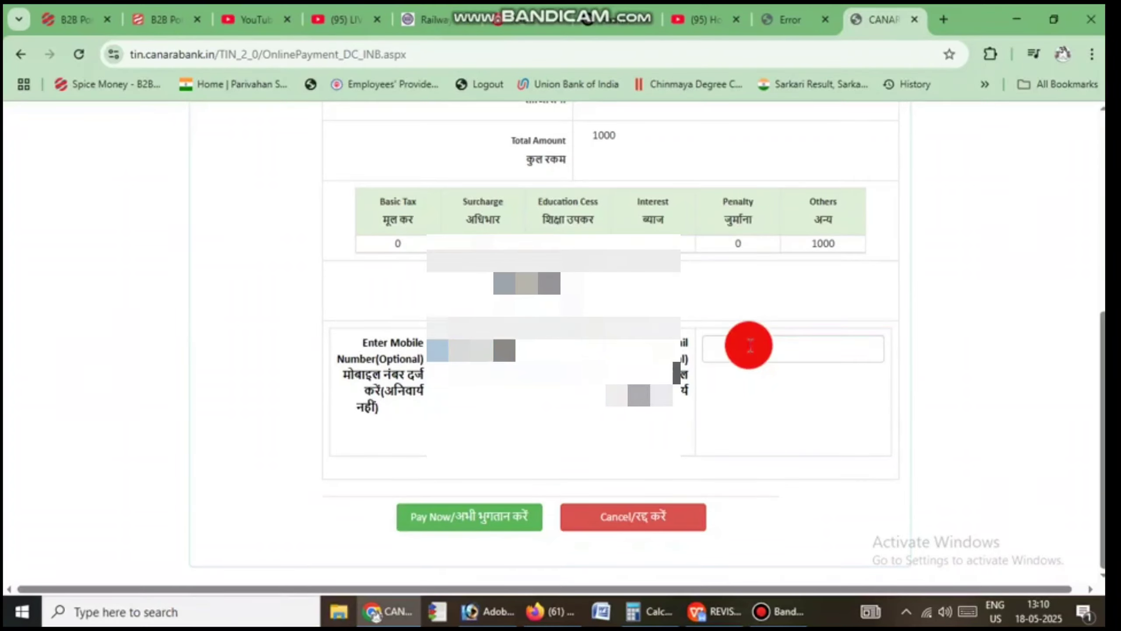
{"action": "left_click", "coordinate": [749, 346]}
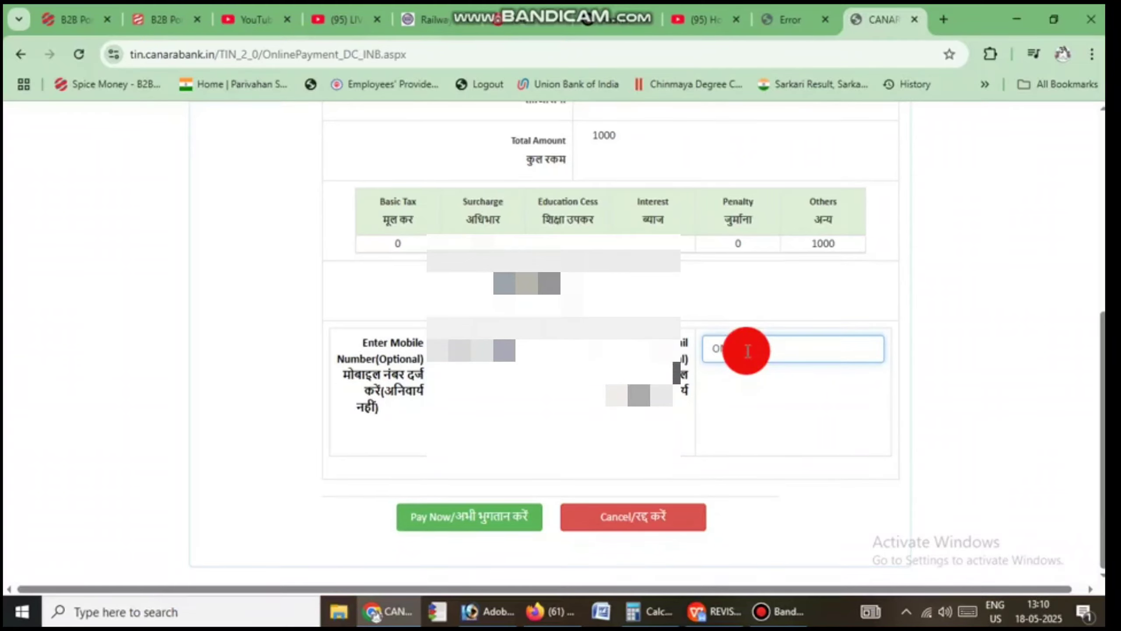
{"action": "type", "text": "759@GMa"}
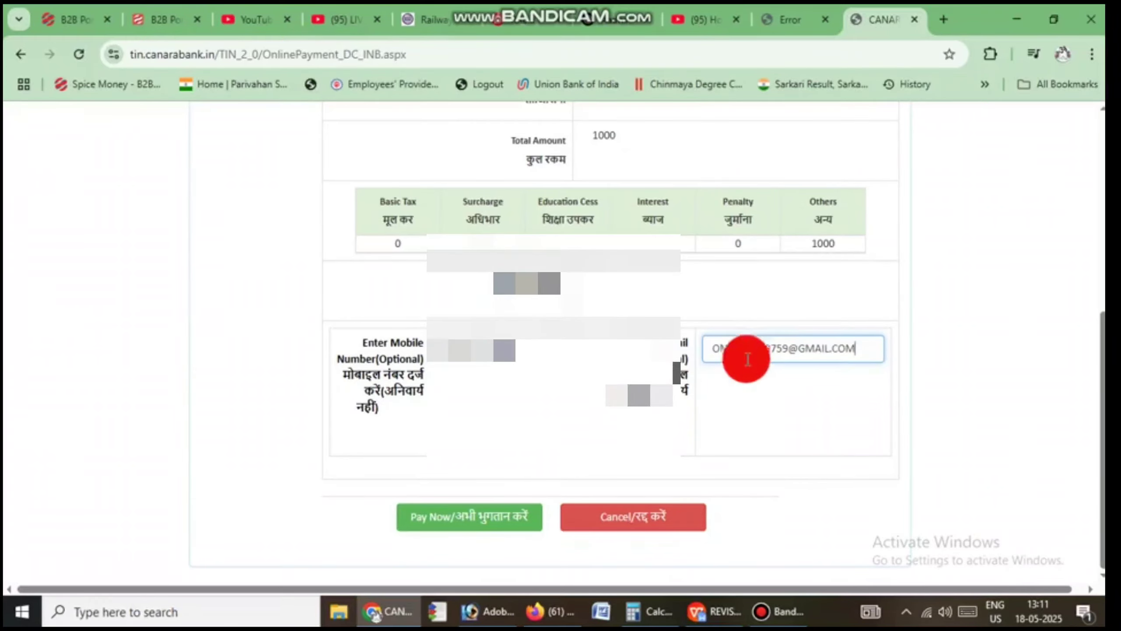
{"action": "left_click", "coordinate": [458, 515]}
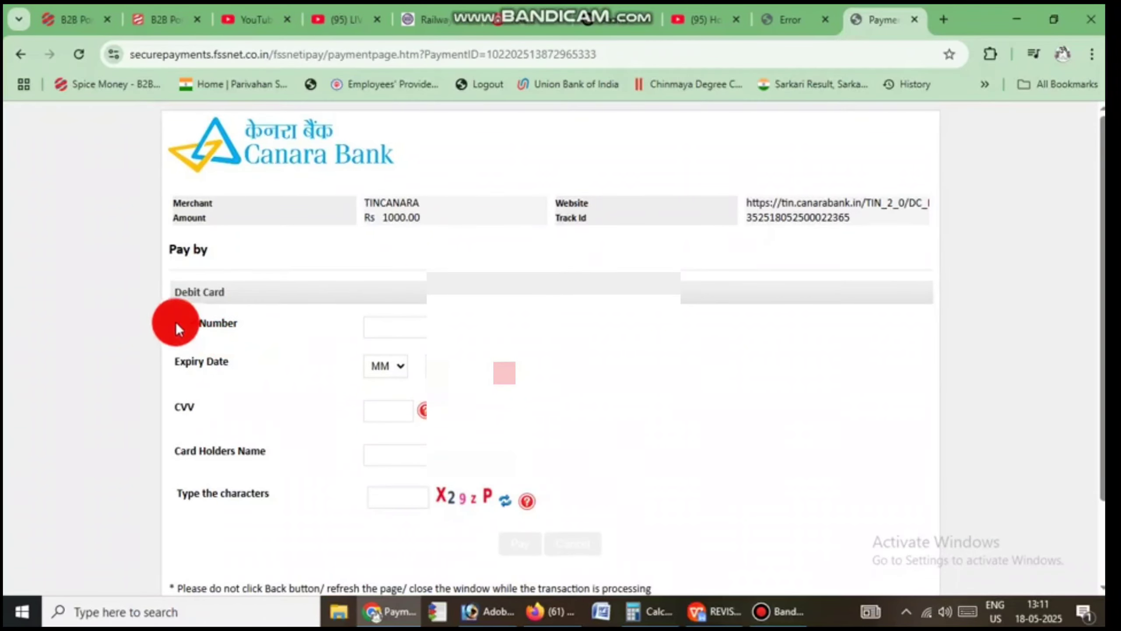
Step: Enter the debit card number and set the expiry to month 12 and the card's year
{"action": "left_click_drag", "start_coordinate": [176, 327], "coordinate": [400, 325]}
{"action": "left_click", "coordinate": [402, 327]}
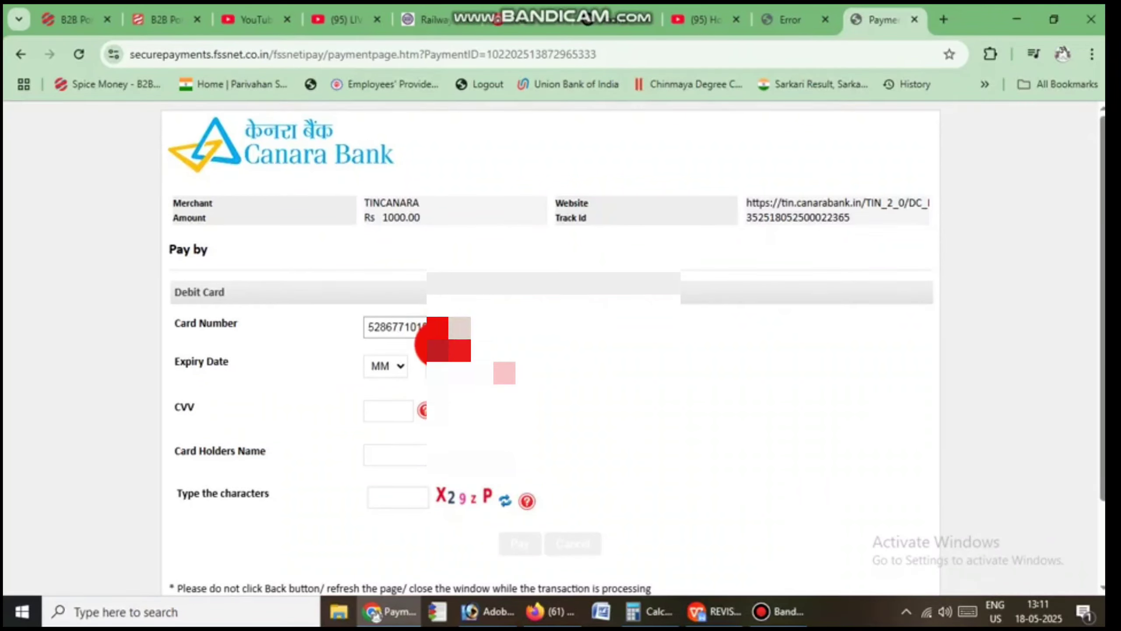
{"action": "left_click", "coordinate": [389, 368]}
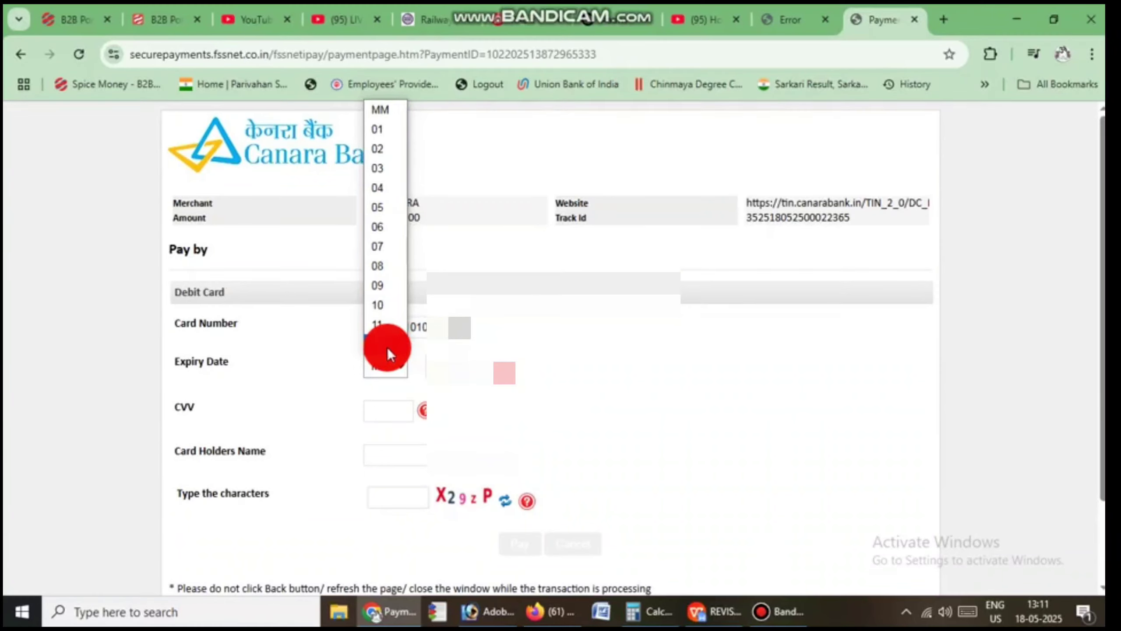
{"action": "left_click", "coordinate": [387, 347]}
{"action": "left_click", "coordinate": [459, 366]}
{"action": "left_click_drag", "start_coordinate": [459, 362], "coordinate": [455, 72]}
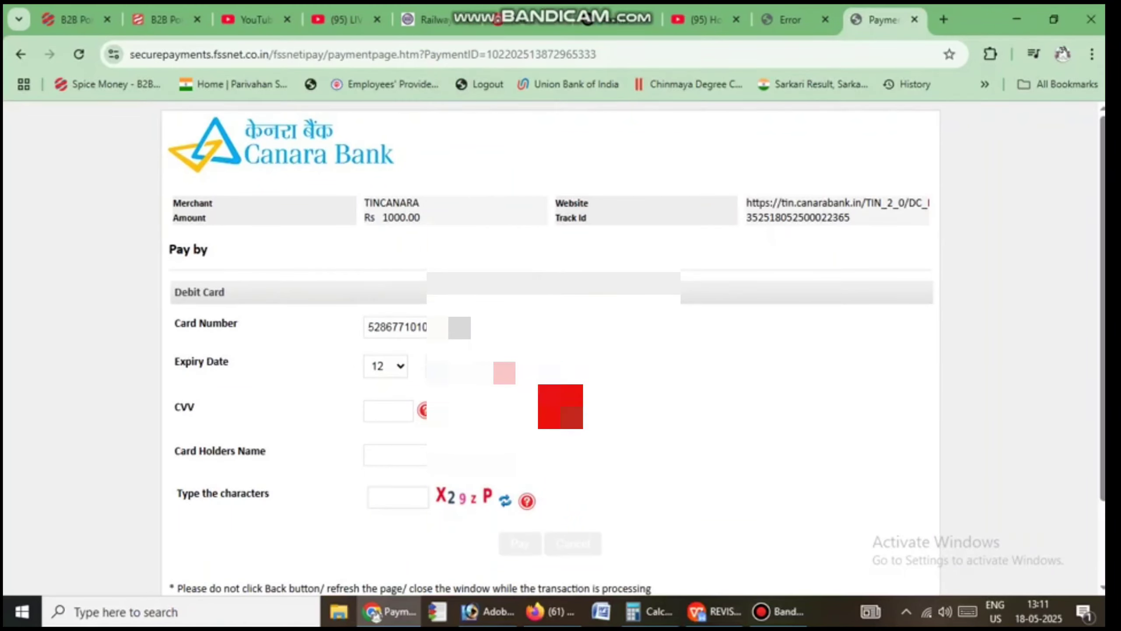
Step: Fill in the card's CVV and the cardholder's name, correcting the name entry
{"action": "left_click", "coordinate": [384, 417]}
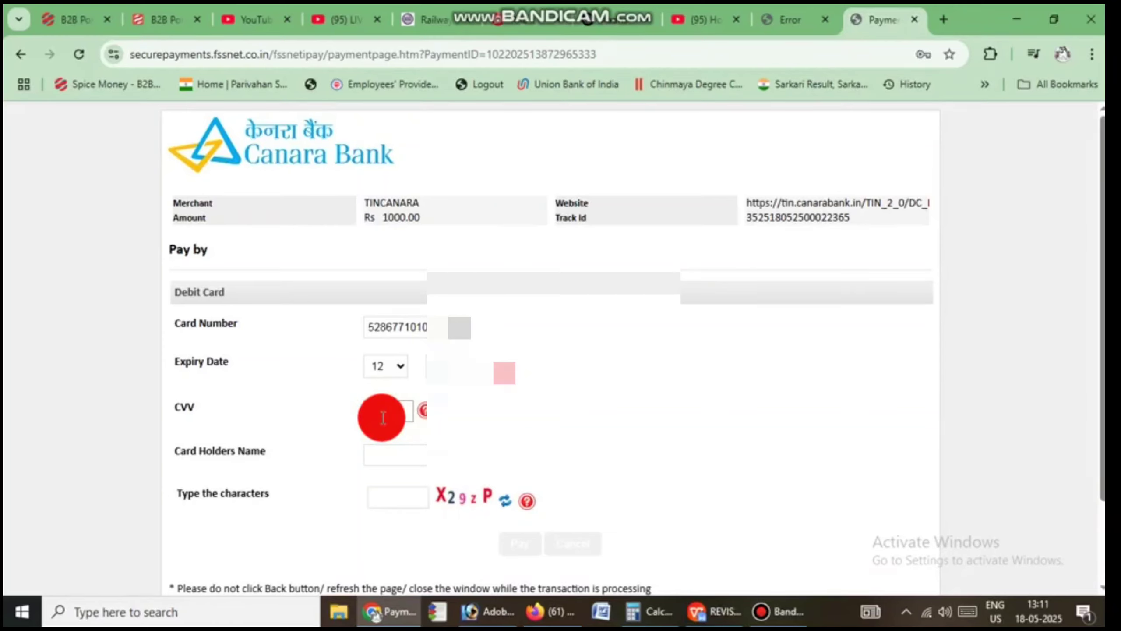
{"action": "left_click", "coordinate": [386, 453]}
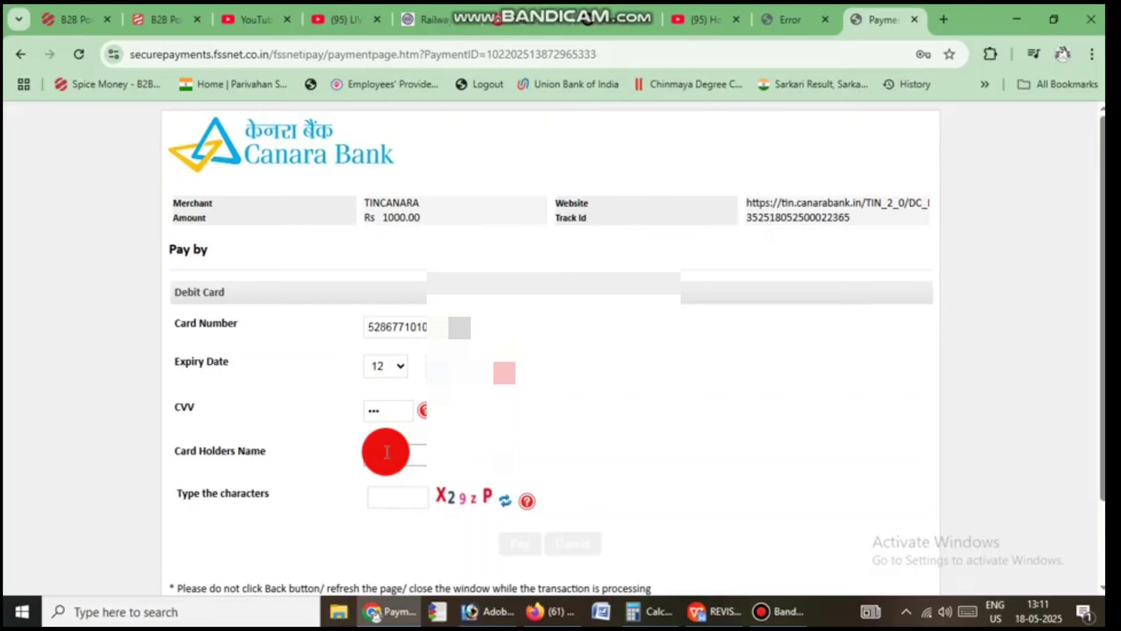
{"action": "type", "text": "mar"}
{"action": "left_click", "coordinate": [392, 498]}
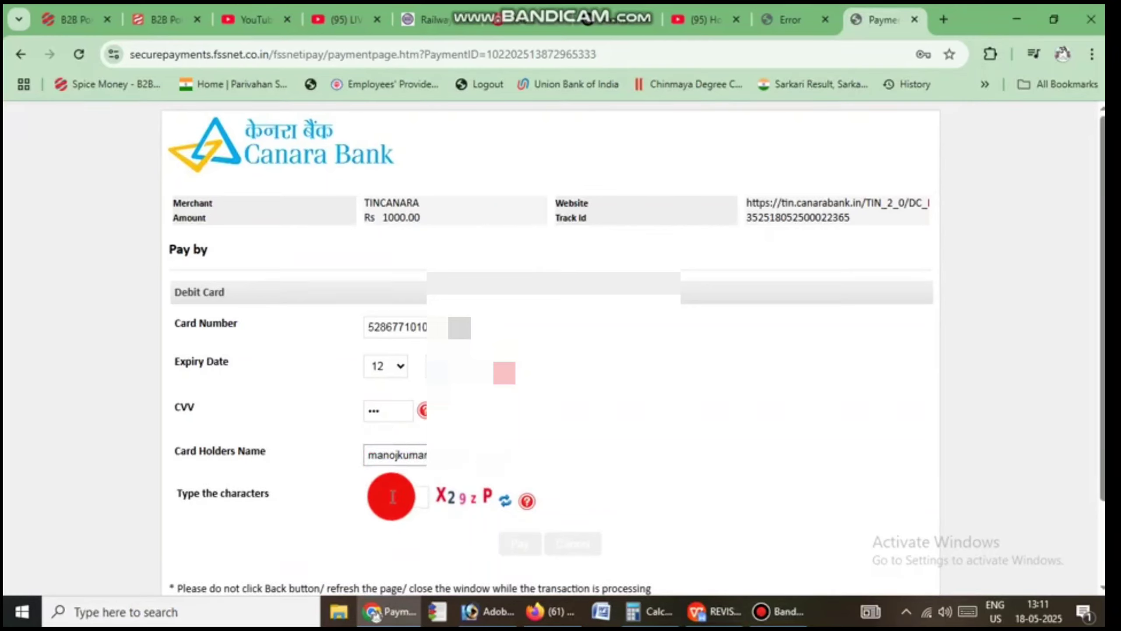
{"action": "left_click", "coordinate": [400, 450]}
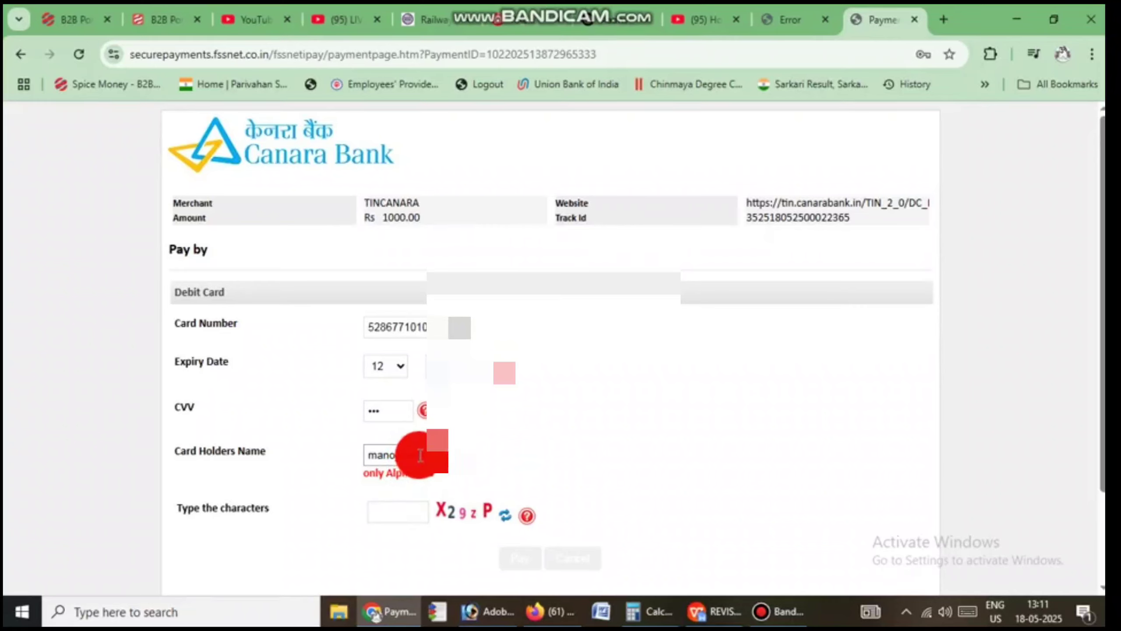
{"action": "key", "text": "BackSpace"}
{"action": "key", "text": "BackSpace"}
{"action": "key", "text": "BackSpace"}
{"action": "key", "text": "BackSpace"}
{"action": "key", "text": "BackSpace"}
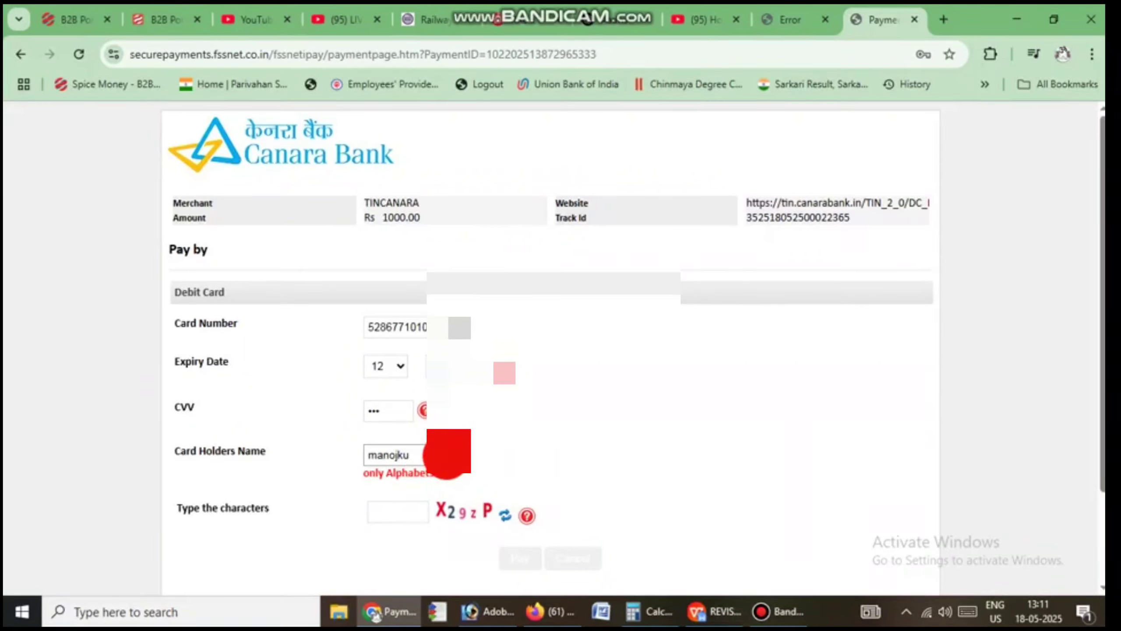
{"action": "left_click", "coordinate": [372, 505]}
{"action": "left_click", "coordinate": [414, 458]}
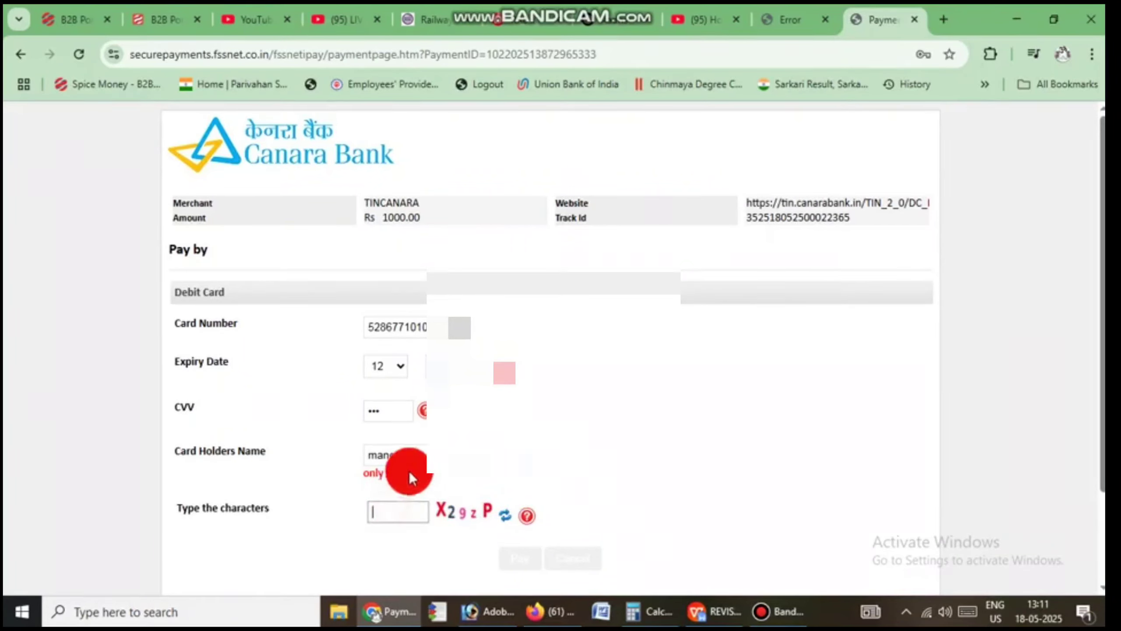
{"action": "left_click", "coordinate": [394, 462]}
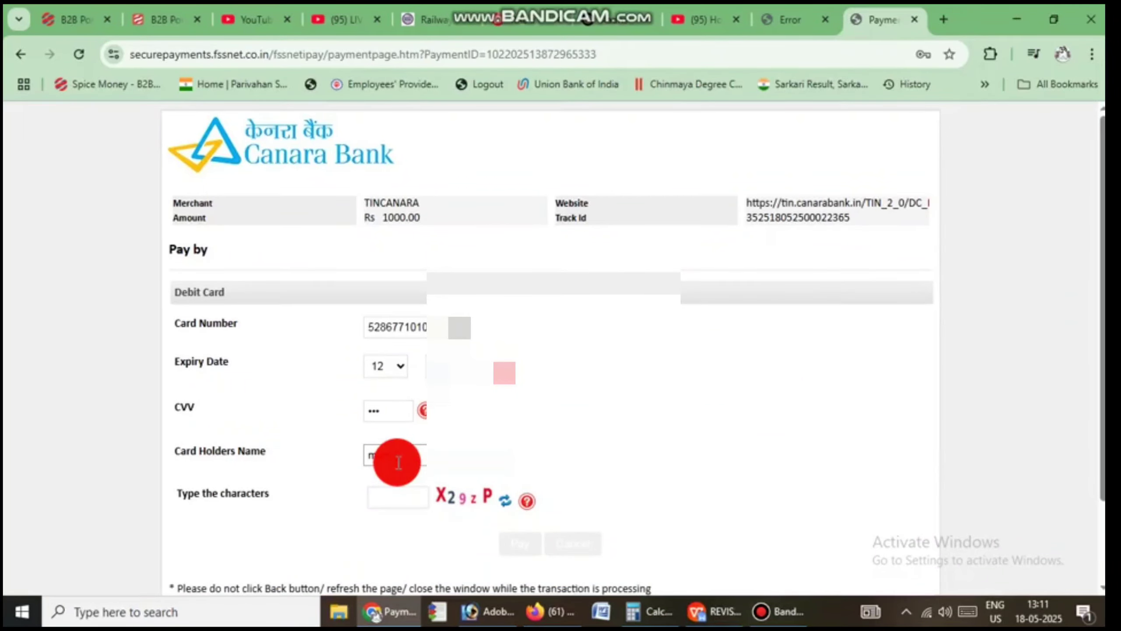
{"action": "type", "text": "ar"}
{"action": "left_click", "coordinate": [385, 507]}
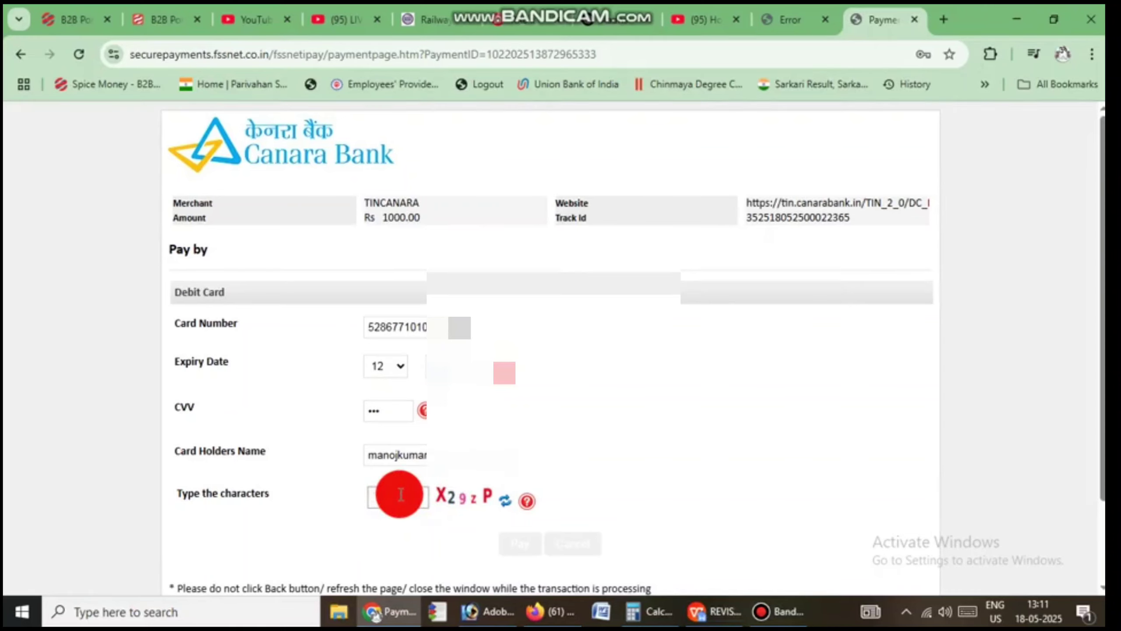
Step: Type the captcha characters and submit the Rs 1000.00 debit card payment
{"action": "type", "text": "X29zP"}
{"action": "left_click_drag", "start_coordinate": [173, 491], "coordinate": [268, 494]}
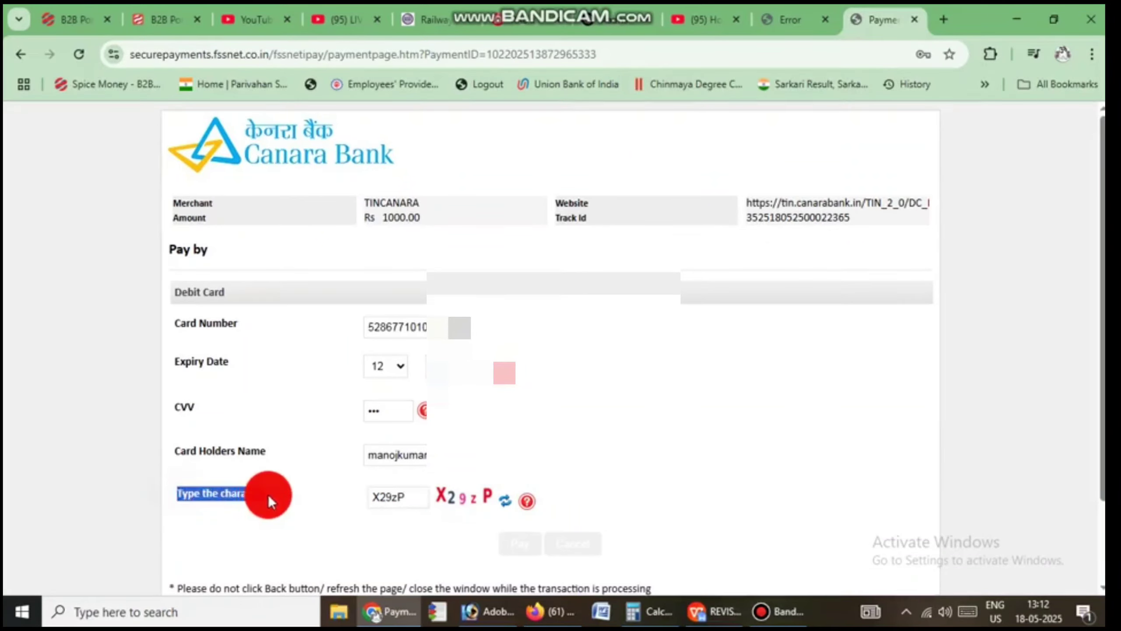
{"action": "left_click", "coordinate": [573, 561]}
{"action": "left_click", "coordinate": [540, 528]}
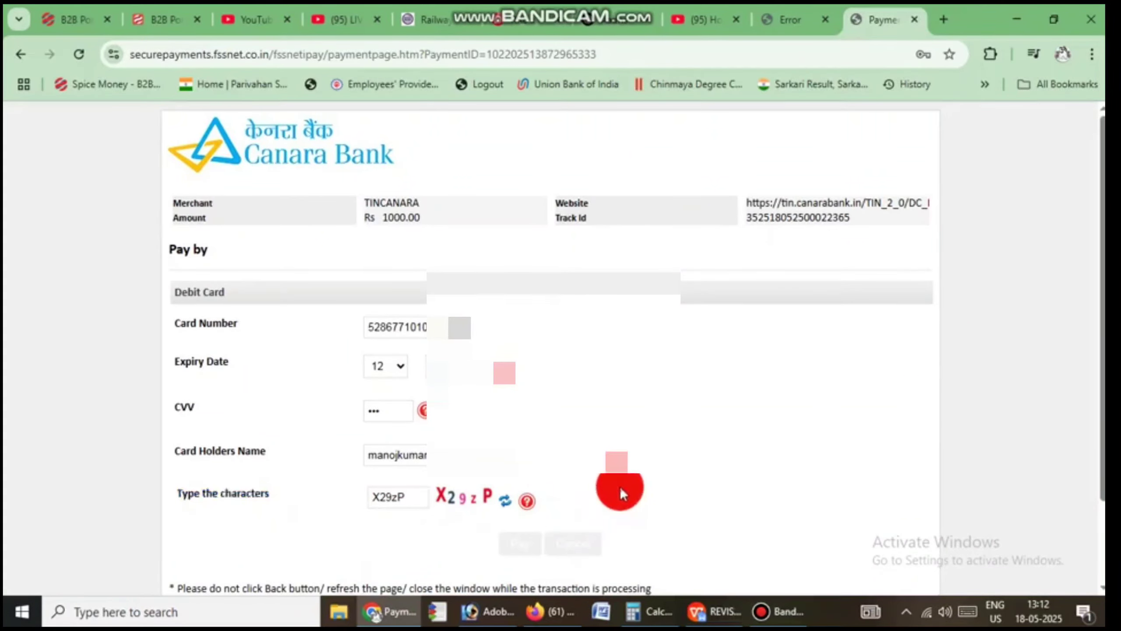
{"action": "scroll", "coordinate": [539, 490], "scroll_direction": "down", "scroll_amount": 2}
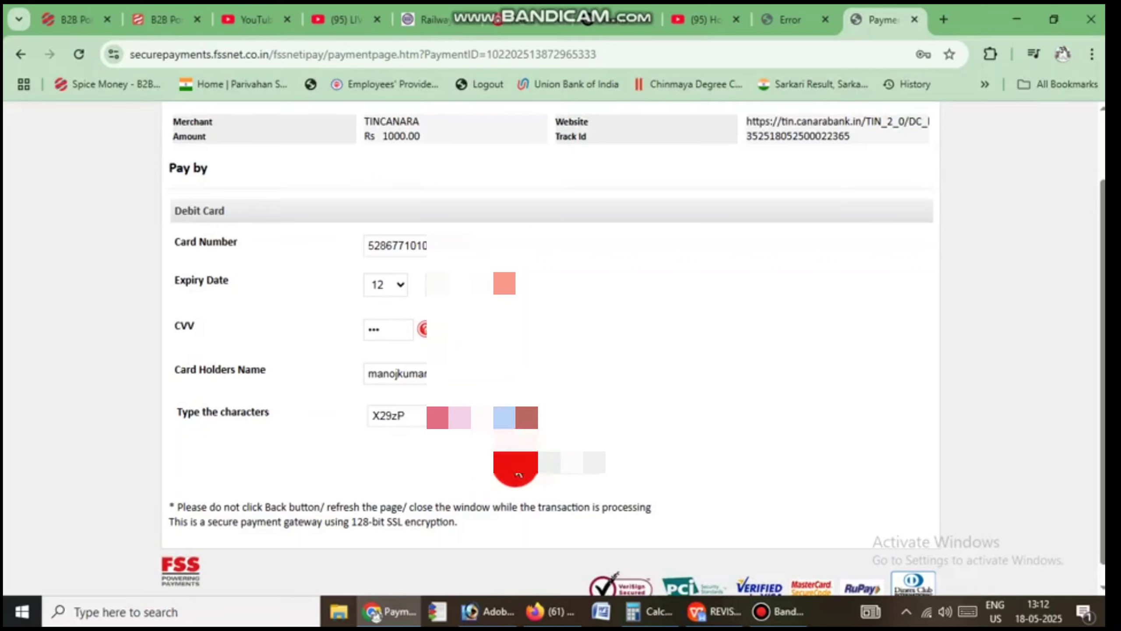
{"action": "left_click", "coordinate": [518, 475]}
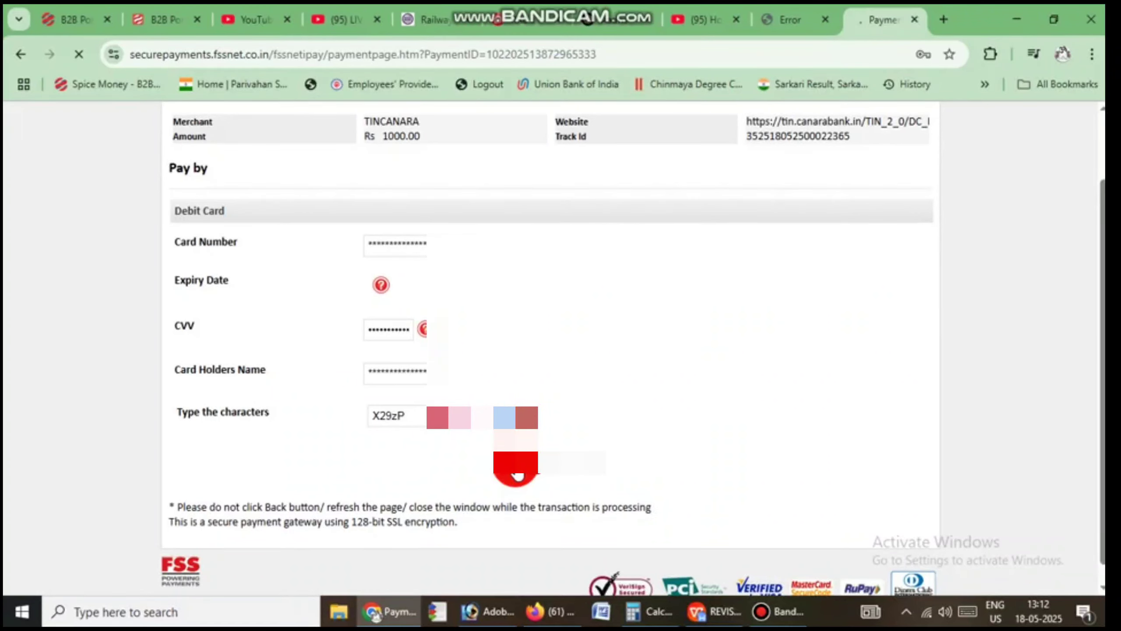
{"action": "left_click", "coordinate": [638, 468]}
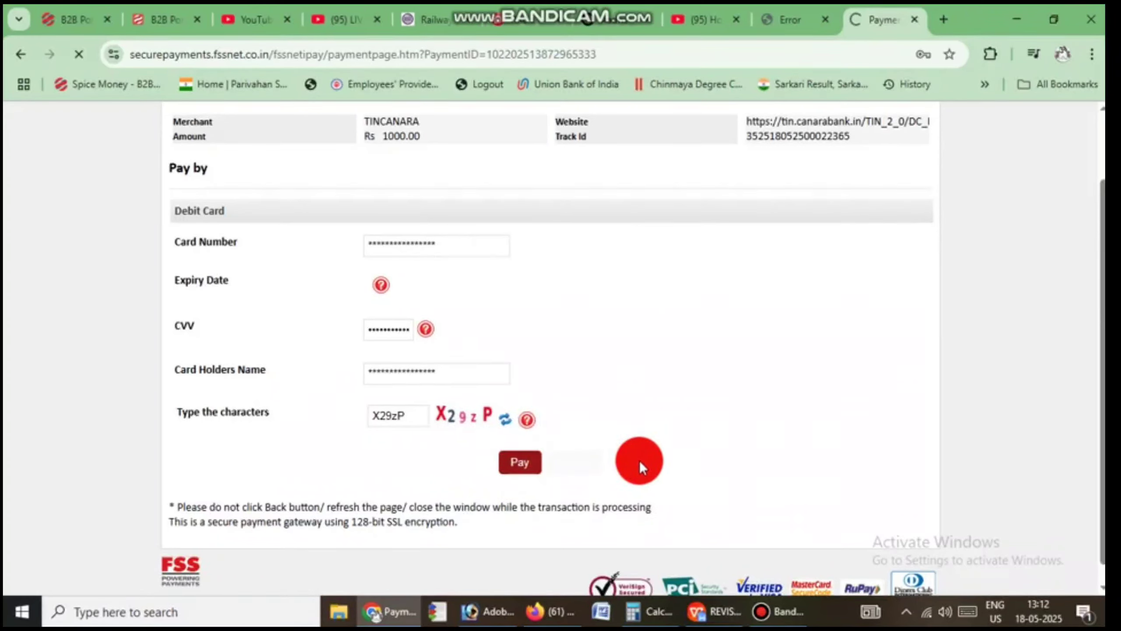